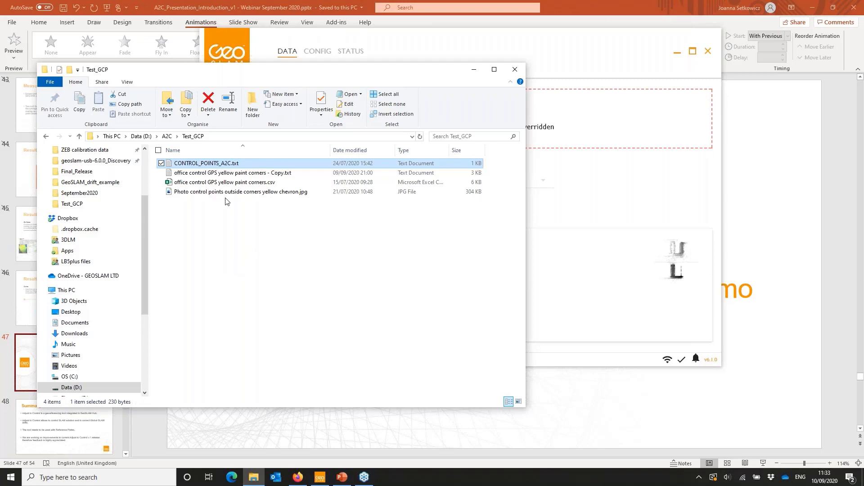
- Open "office control GPS yellow paint corners.csv", review the point name, northing, easting and elevation columns, and close the file
{"action": "double_click", "coordinate": [230, 183]}
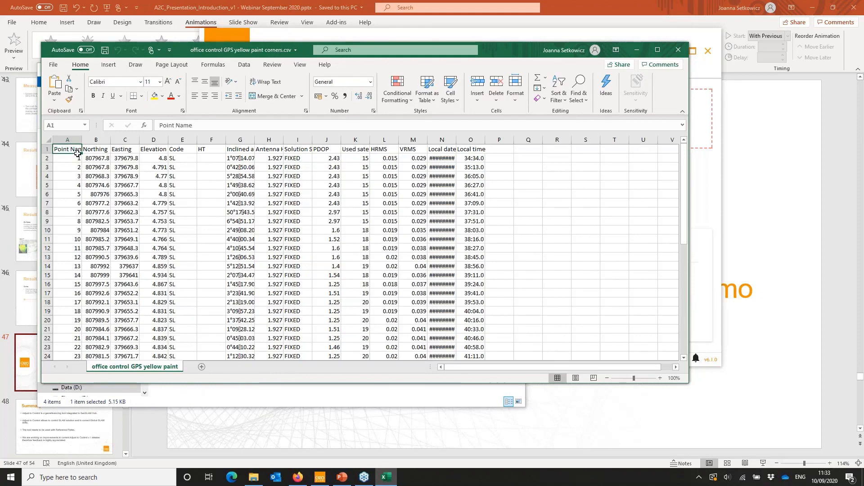
{"action": "left_click_drag", "start_coordinate": [68, 150], "coordinate": [128, 169]}
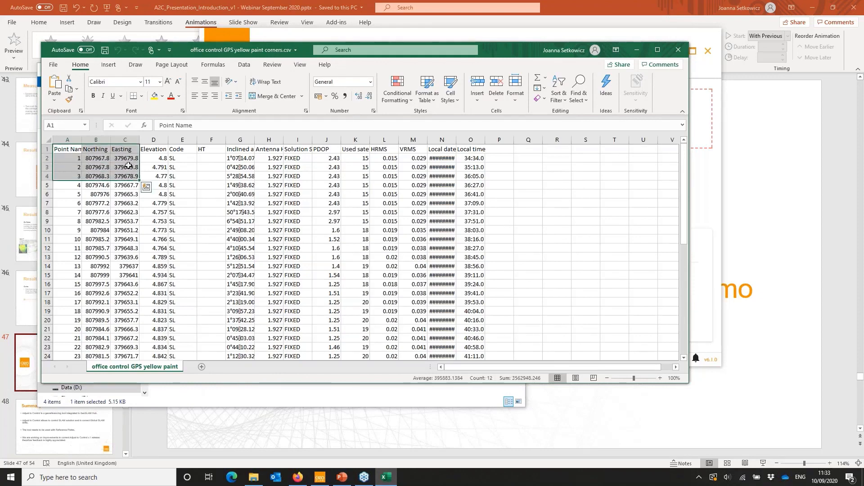
{"action": "left_click", "coordinate": [100, 177]}
{"action": "left_click", "coordinate": [71, 149]}
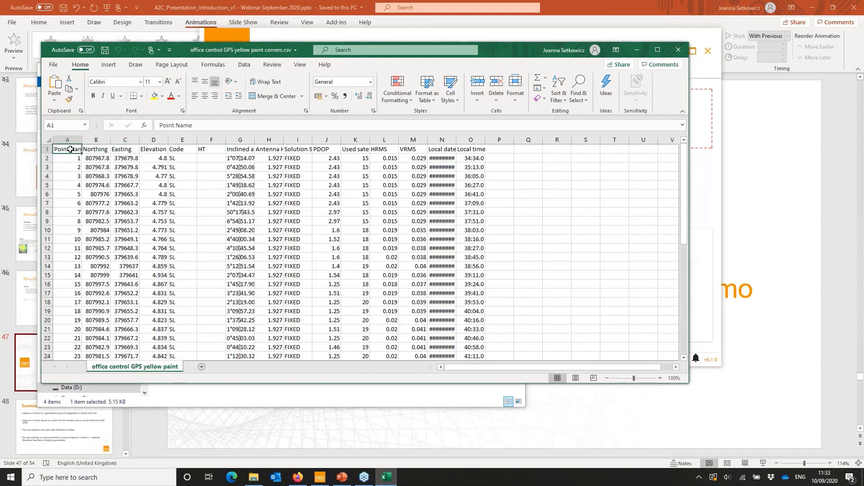
{"action": "left_click_drag", "start_coordinate": [71, 149], "coordinate": [144, 151]}
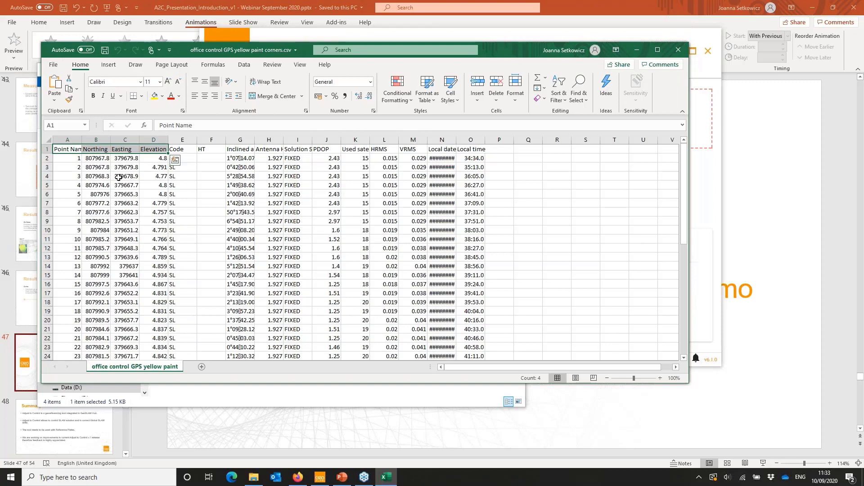
{"action": "left_click", "coordinate": [76, 159]}
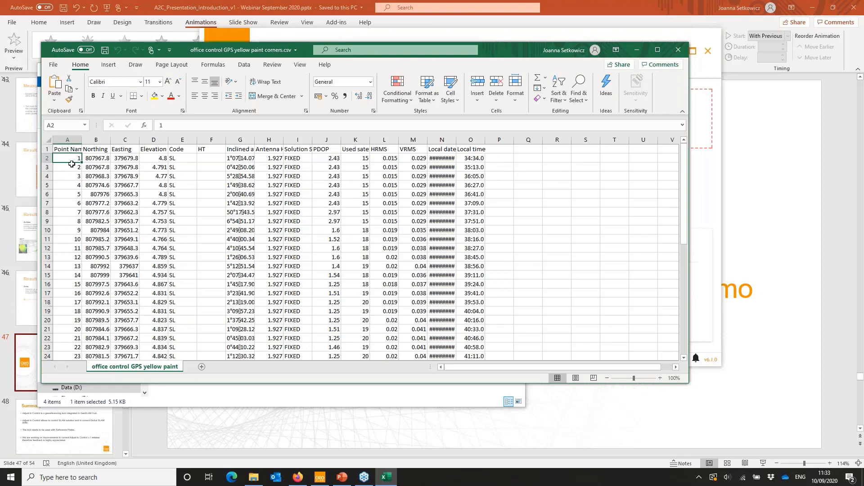
{"action": "mouse_move", "coordinate": [71, 158]}
{"action": "left_mouse_down"}
{"action": "mouse_move", "coordinate": [73, 257]}
{"action": "mouse_move", "coordinate": [74, 159]}
{"action": "left_mouse_up"}
{"action": "left_click", "coordinate": [679, 50]}
- Open CONTROL_POINTS_A2C.txt, review its name, easting, northing and elevation layout, and close it
{"action": "double_click", "coordinate": [187, 163]}
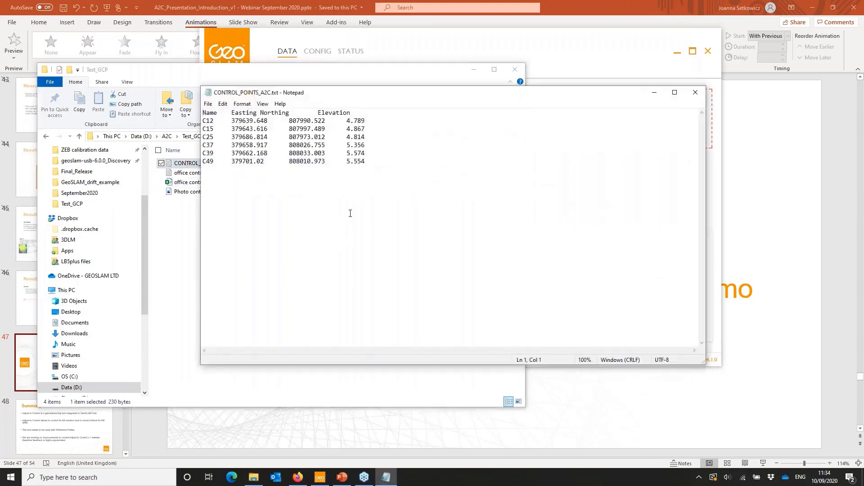
{"action": "left_click_drag", "start_coordinate": [377, 164], "coordinate": [203, 113]}
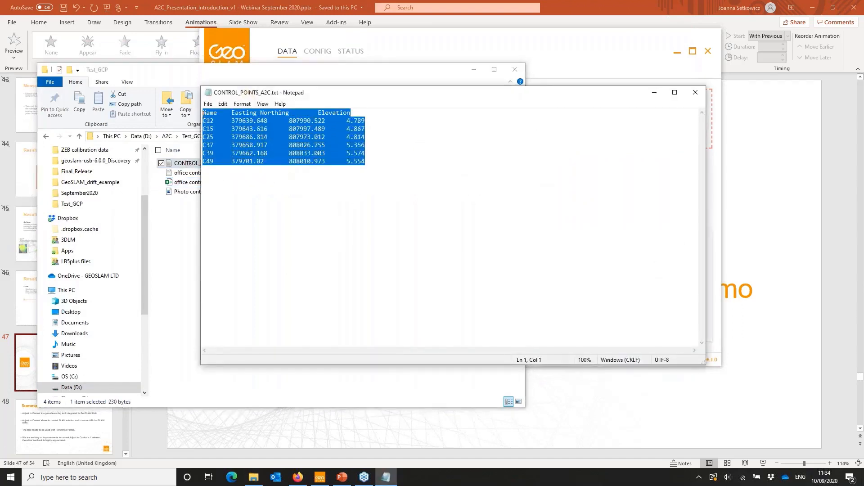
{"action": "left_click", "coordinate": [257, 137]}
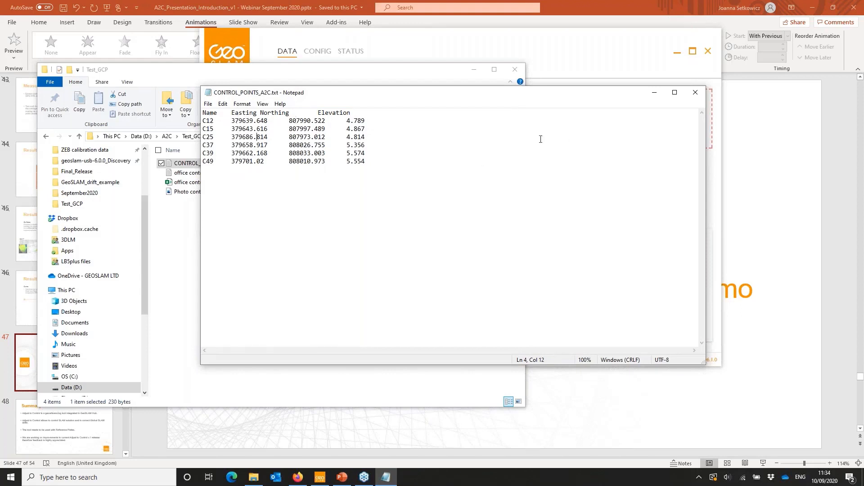
{"action": "left_click", "coordinate": [694, 92]}
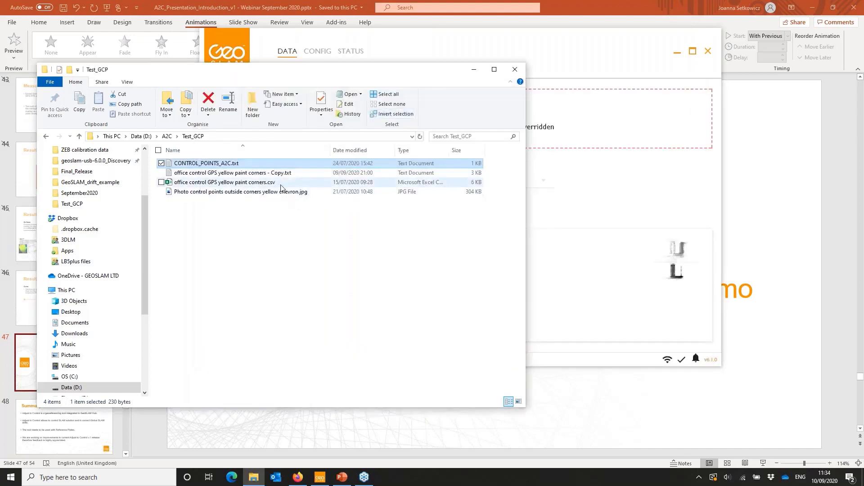
- View the photo of the control points at the outside corners of the yellow chevron, and close it
{"action": "left_click", "coordinate": [276, 193]}
{"action": "double_click", "coordinate": [276, 192]}
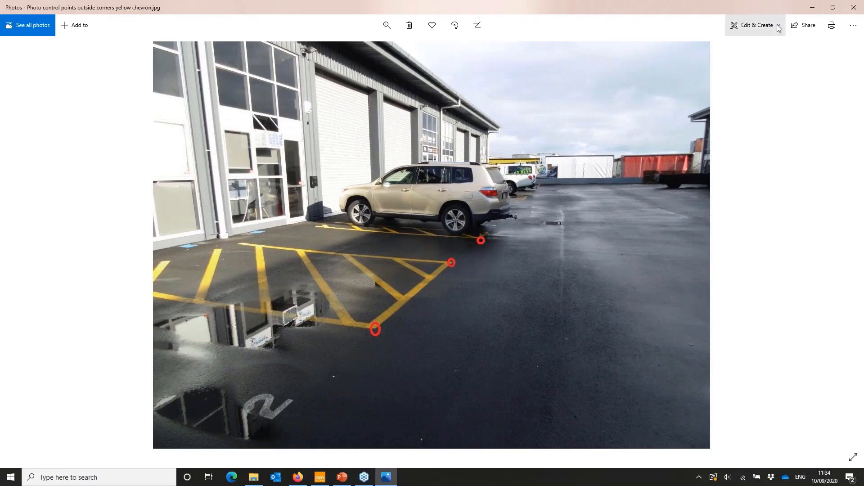
{"action": "left_click", "coordinate": [852, 10]}
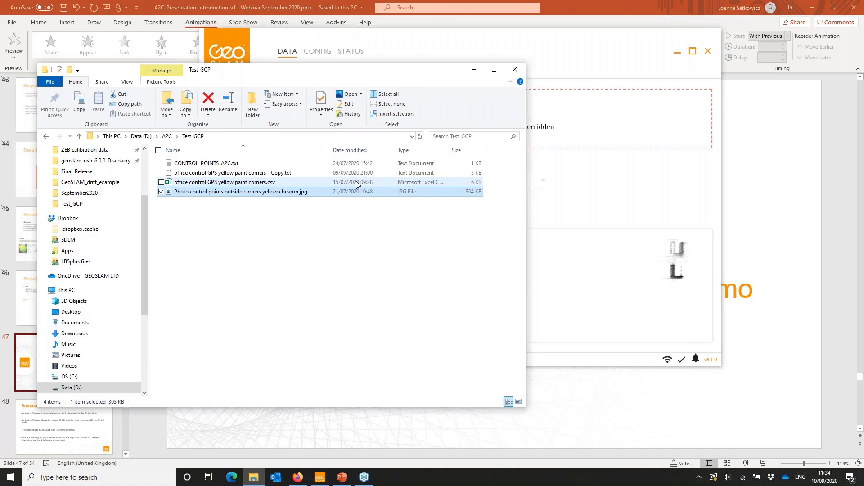
- Switch to GeoSLAM Hub, maximise its window and open dataset 2020-07-21_06-23-26 in the point cloud viewer
{"action": "left_click", "coordinate": [544, 48]}
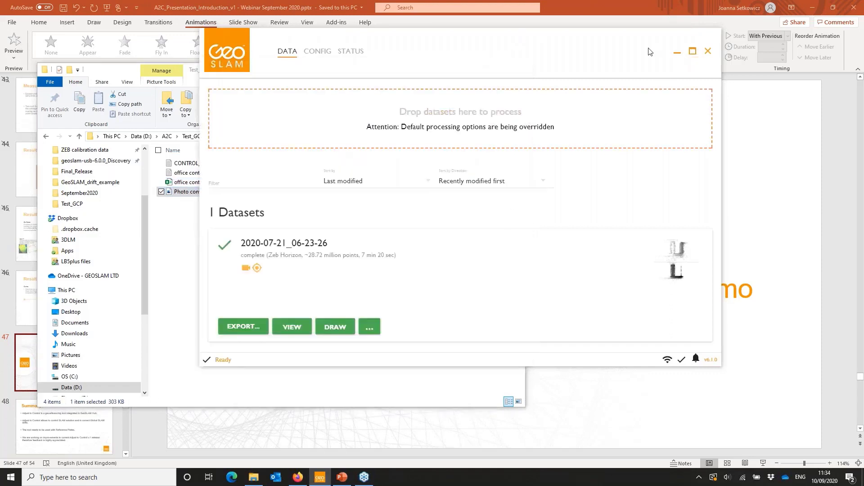
{"action": "left_click_drag", "start_coordinate": [642, 52], "coordinate": [647, 57]}
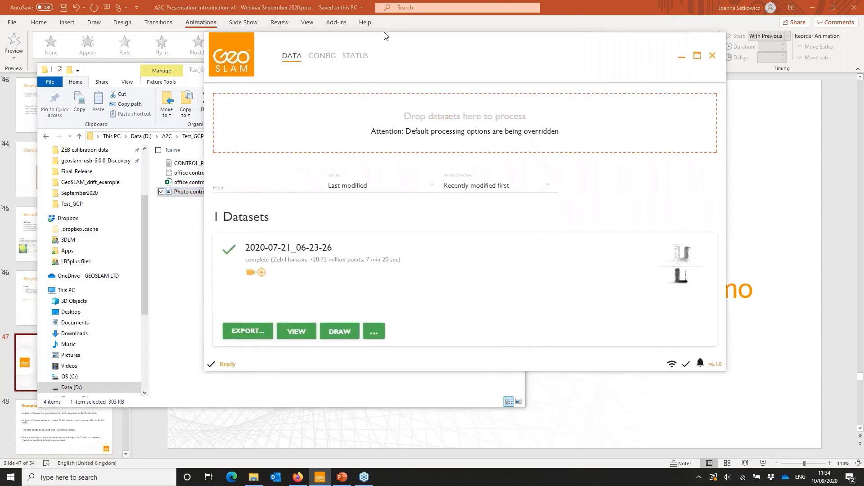
{"action": "left_click", "coordinate": [698, 55]}
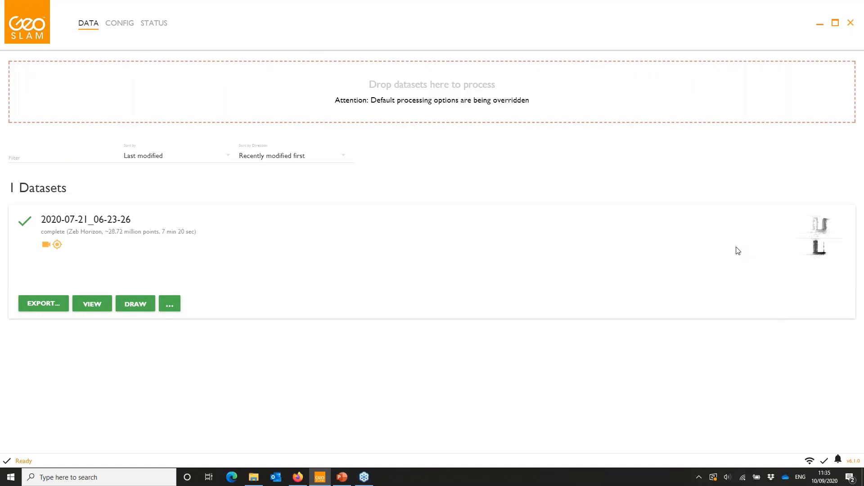
{"action": "left_click", "coordinate": [796, 252]}
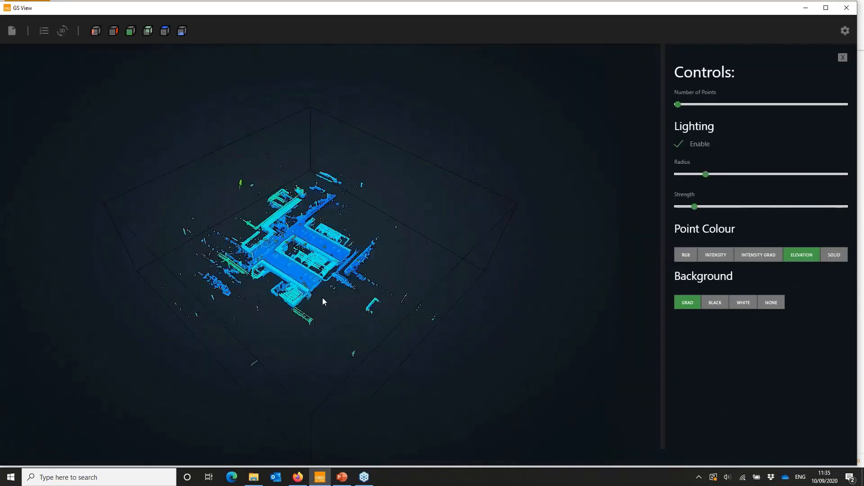
- Show the reference point notes as labels in the 3D point cloud
{"action": "scroll", "coordinate": [289, 286], "scroll_direction": "up", "scroll_amount": 10}
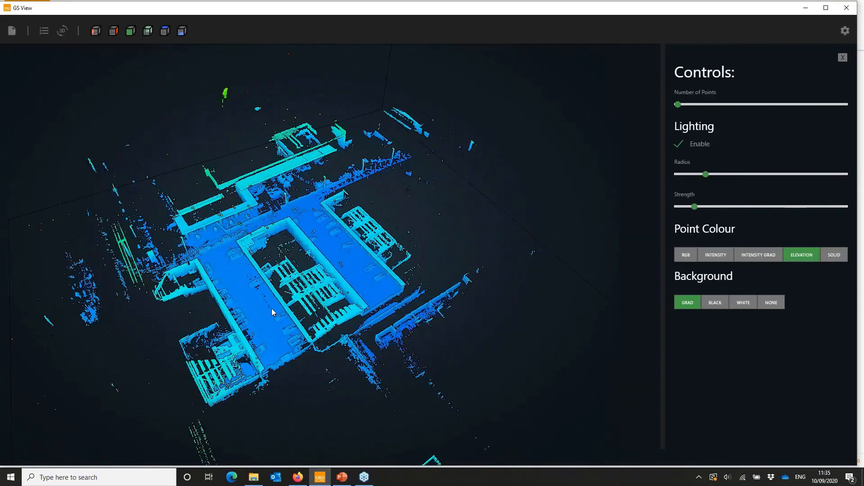
{"action": "left_click_drag", "start_coordinate": [416, 271], "coordinate": [387, 359]}
{"action": "left_click", "coordinate": [44, 31]}
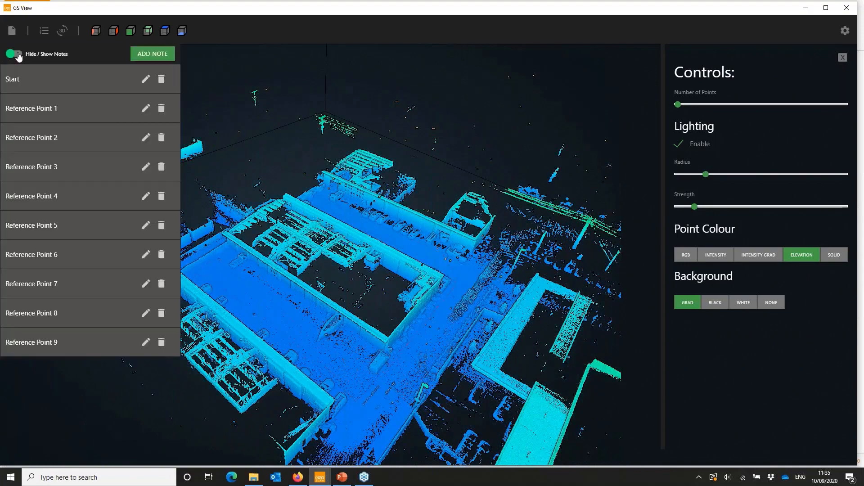
{"action": "left_click", "coordinate": [18, 54]}
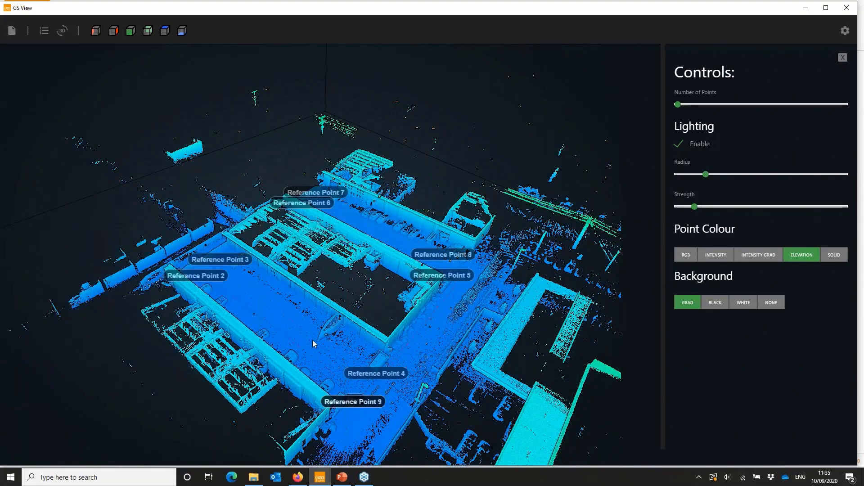
- Examine where the labelled reference points lie around the buildings and car parks in the point cloud, and close the viewer
{"action": "left_click_drag", "start_coordinate": [332, 342], "coordinate": [599, 288]}
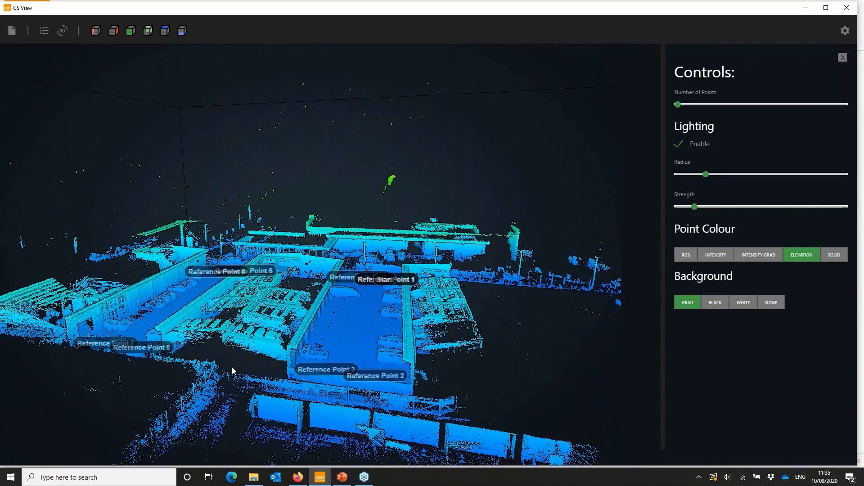
{"action": "left_click_drag", "start_coordinate": [231, 367], "coordinate": [325, 433]}
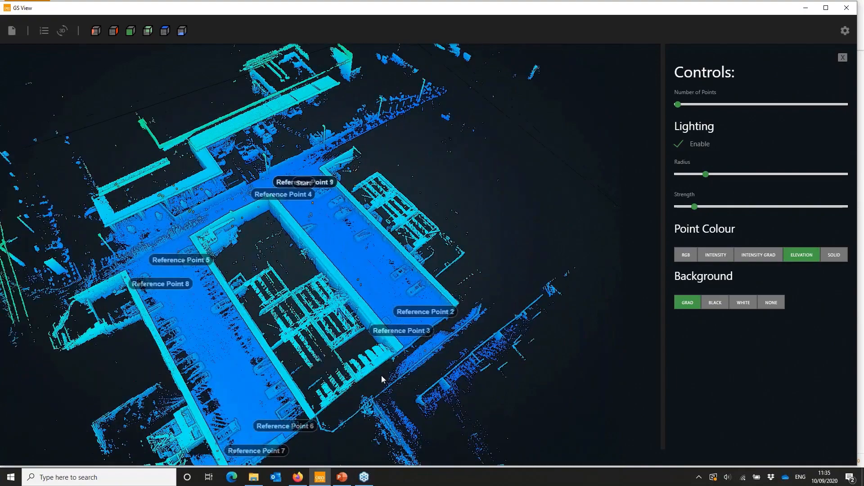
{"action": "scroll", "coordinate": [412, 364], "scroll_direction": "up", "scroll_amount": 3}
{"action": "scroll", "coordinate": [276, 290], "scroll_direction": "up", "scroll_amount": 3}
{"action": "left_click_drag", "start_coordinate": [276, 290], "coordinate": [473, 236]}
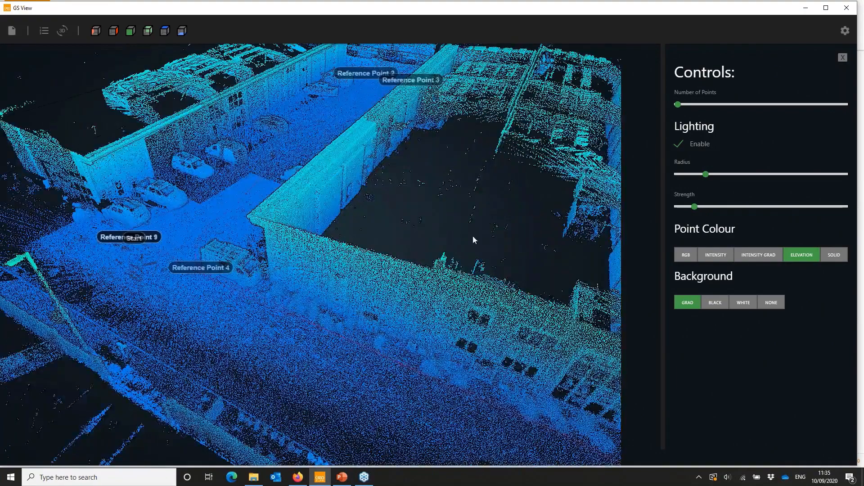
{"action": "left_click_drag", "start_coordinate": [226, 334], "coordinate": [426, 331]}
{"action": "left_click_drag", "start_coordinate": [252, 335], "coordinate": [254, 364]}
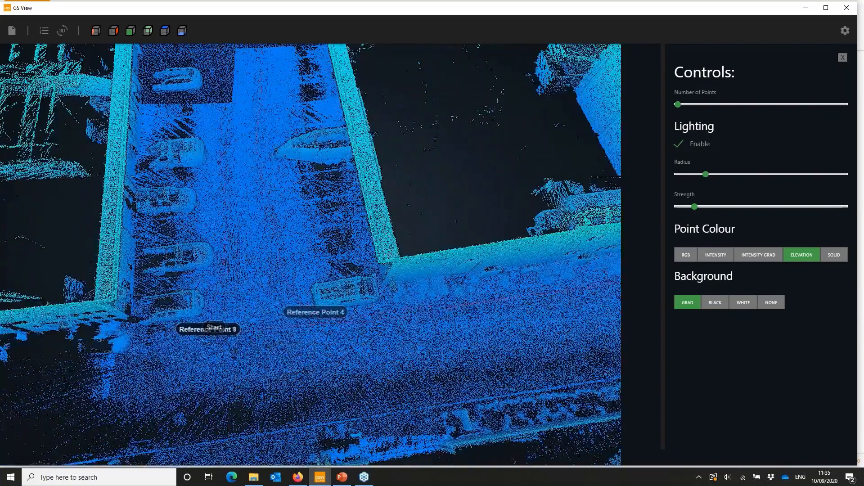
{"action": "mouse_move", "coordinate": [207, 329]}
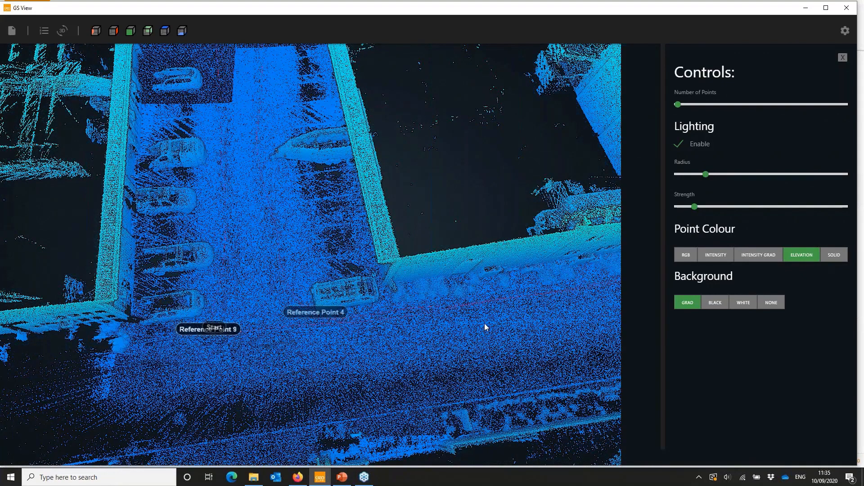
{"action": "left_click_drag", "start_coordinate": [474, 323], "coordinate": [336, 250]}
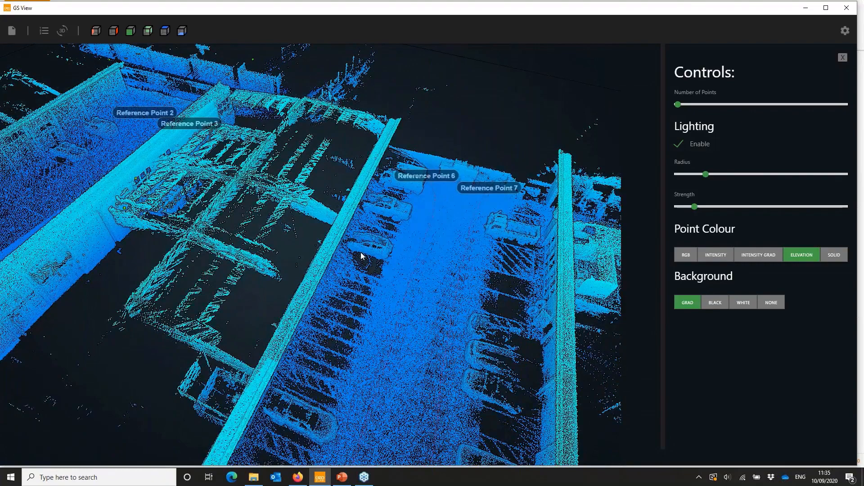
{"action": "scroll", "coordinate": [438, 293], "scroll_direction": "down", "scroll_amount": 5}
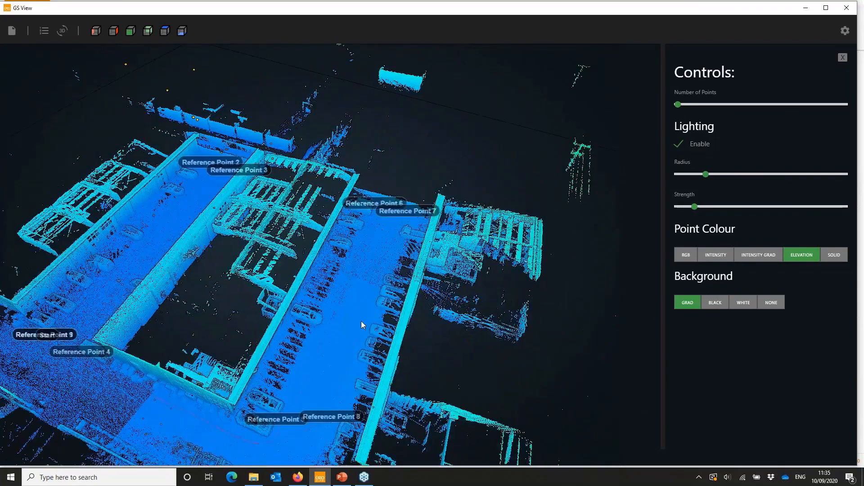
{"action": "left_click_drag", "start_coordinate": [361, 320], "coordinate": [390, 313]}
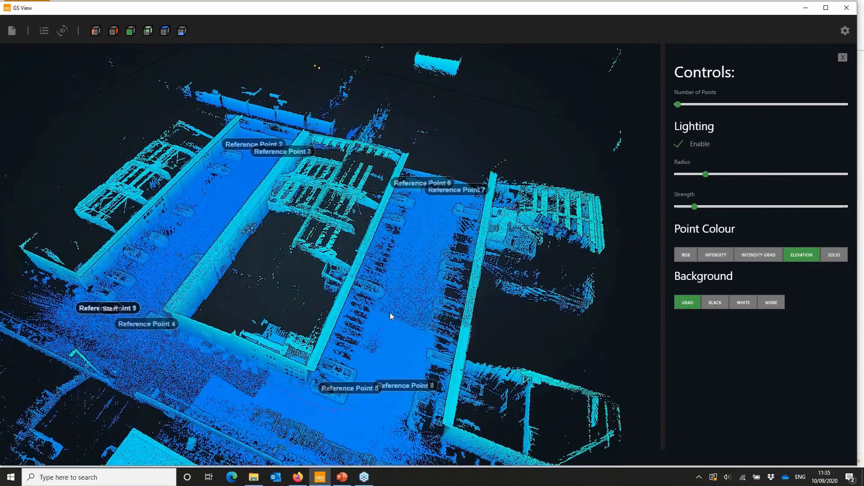
{"action": "left_click", "coordinate": [847, 7]}
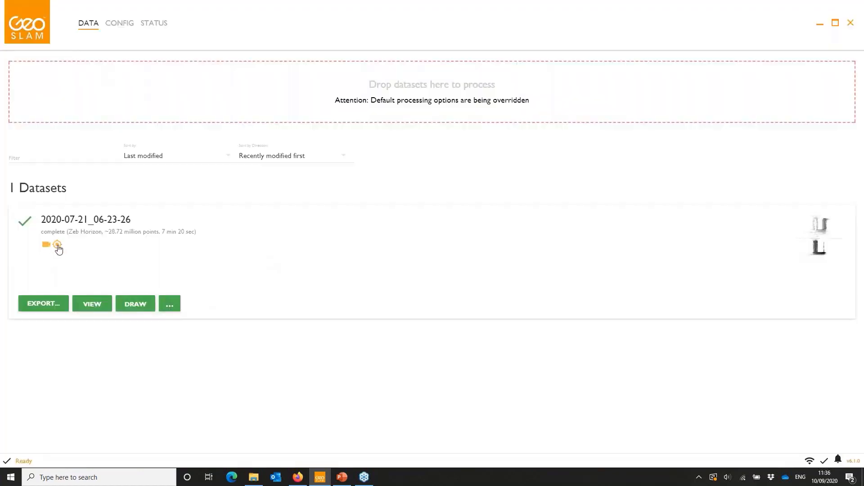
- Start Adjust to Control Points for dataset 2020-07-21_06-23-26 and import the positions from CONTROL_POINTS_A2C.txt
{"action": "mouse_move", "coordinate": [47, 246]}
{"action": "left_click", "coordinate": [171, 305]}
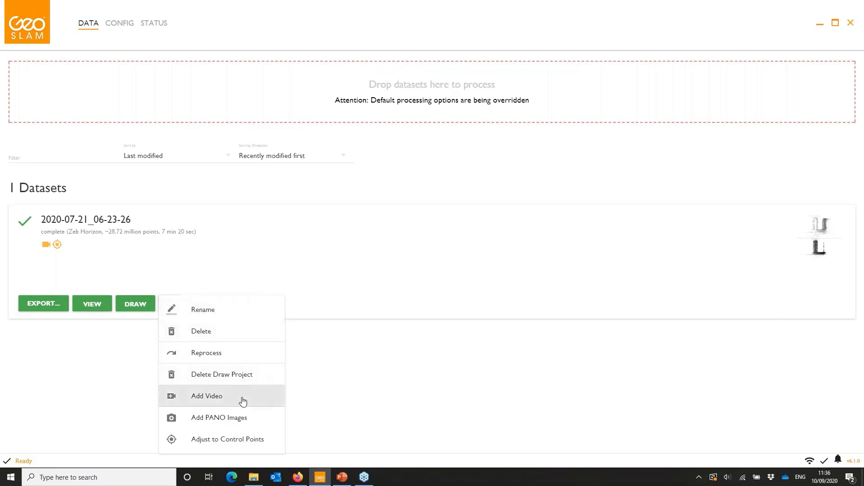
{"action": "left_click", "coordinate": [234, 440]}
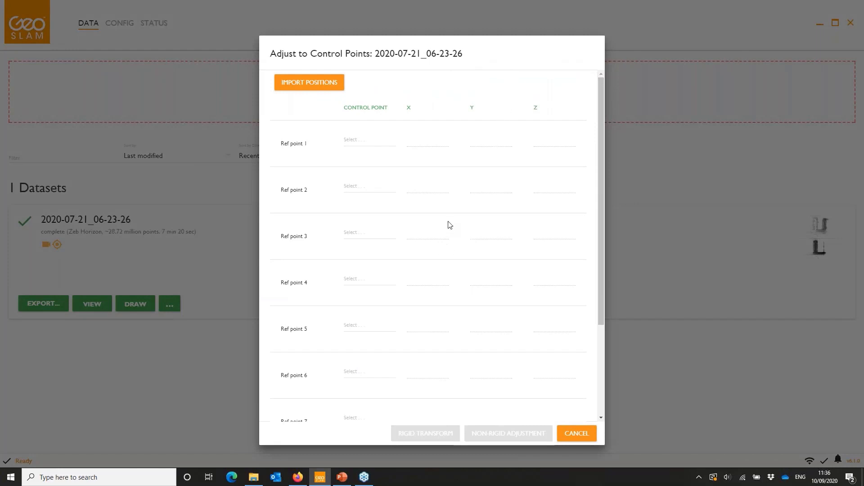
{"action": "left_click", "coordinate": [322, 85]}
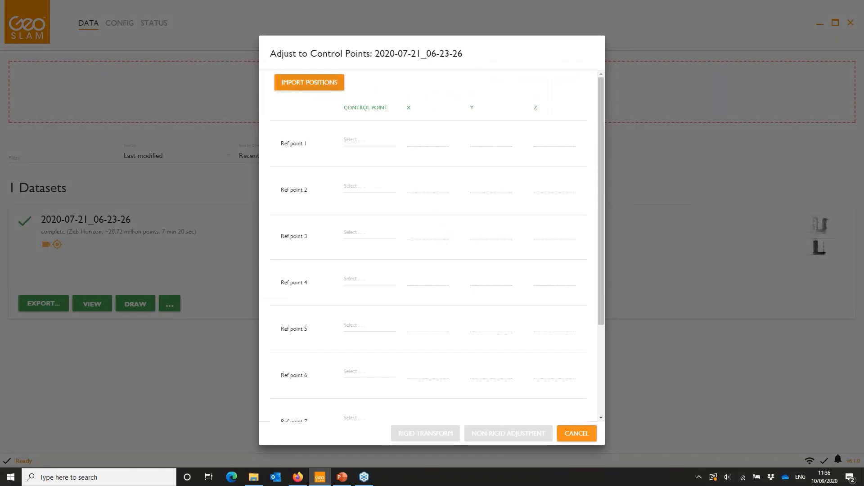
{"action": "left_click", "coordinate": [288, 63]}
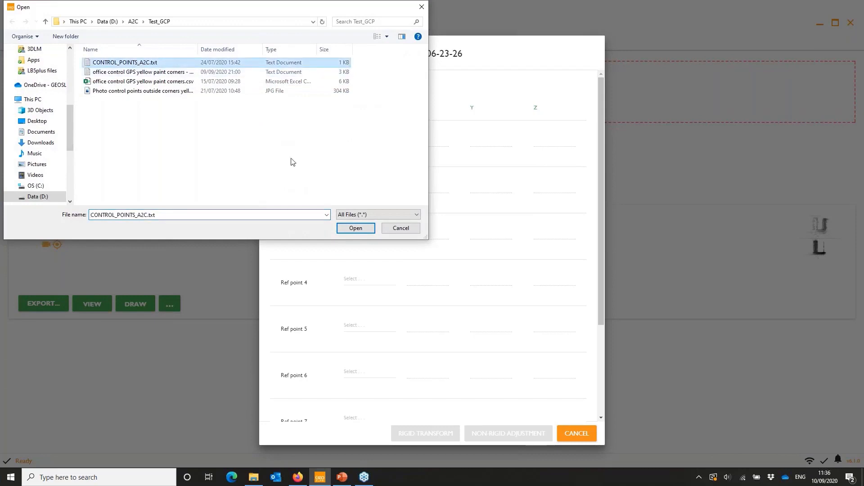
{"action": "left_click", "coordinate": [355, 228]}
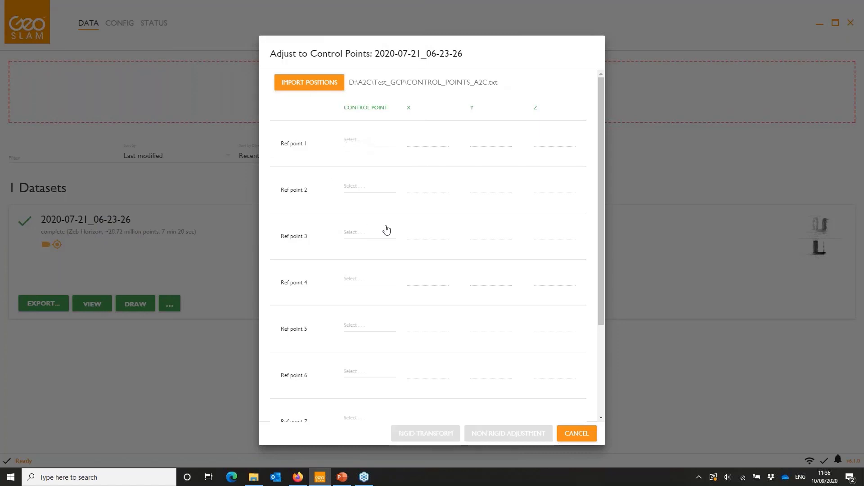
- Look over the list of reference points and set Ref point 1 to Exclude
{"action": "scroll", "coordinate": [386, 225], "scroll_direction": "down", "scroll_amount": 2}
{"action": "scroll", "coordinate": [378, 203], "scroll_direction": "up", "scroll_amount": 2}
{"action": "mouse_move", "coordinate": [299, 141]}
{"action": "left_click", "coordinate": [358, 143]}
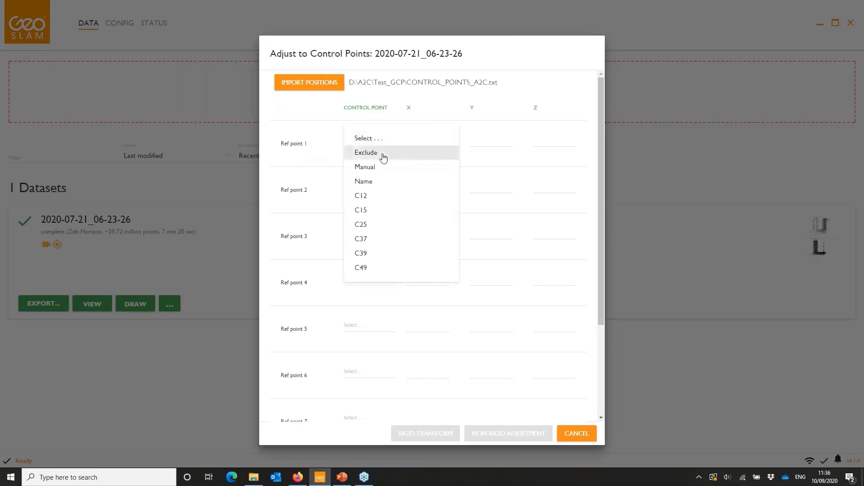
{"action": "left_click", "coordinate": [372, 153]}
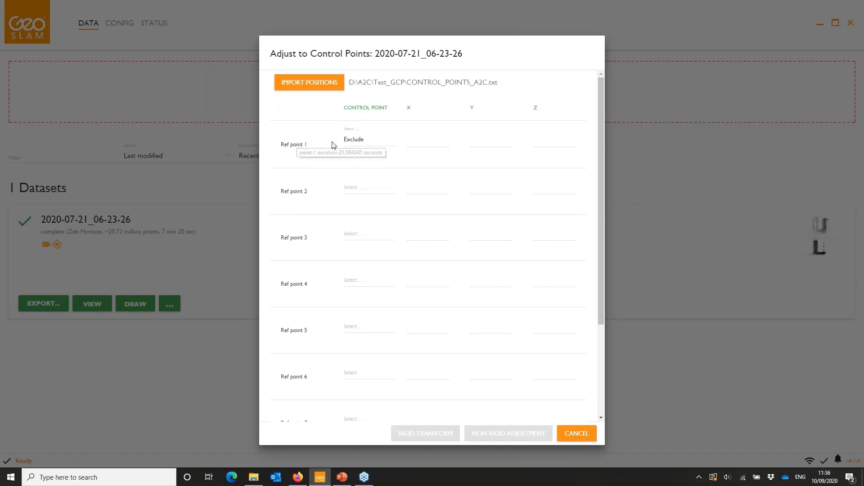
- Match Ref points 2, 3 and 4 to control points C12, C15 and C25, and set Ref point 5 to Exclude
{"action": "left_click", "coordinate": [364, 191]}
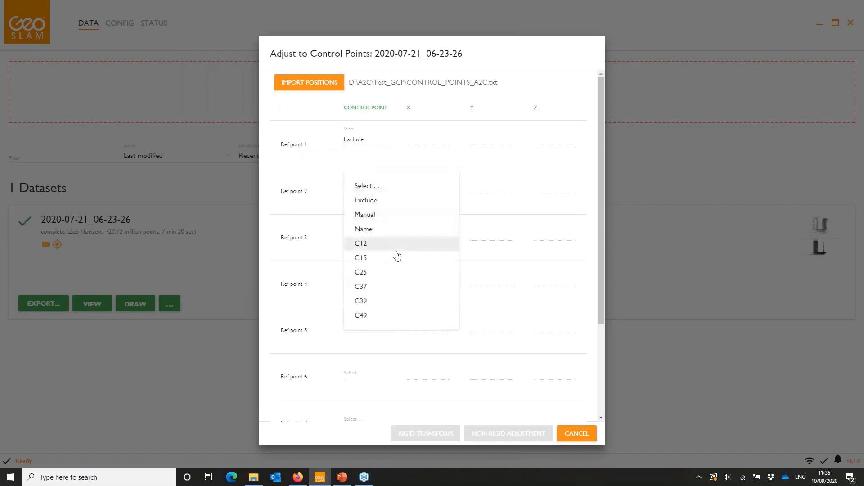
{"action": "left_click", "coordinate": [366, 244]}
{"action": "left_click", "coordinate": [358, 237]}
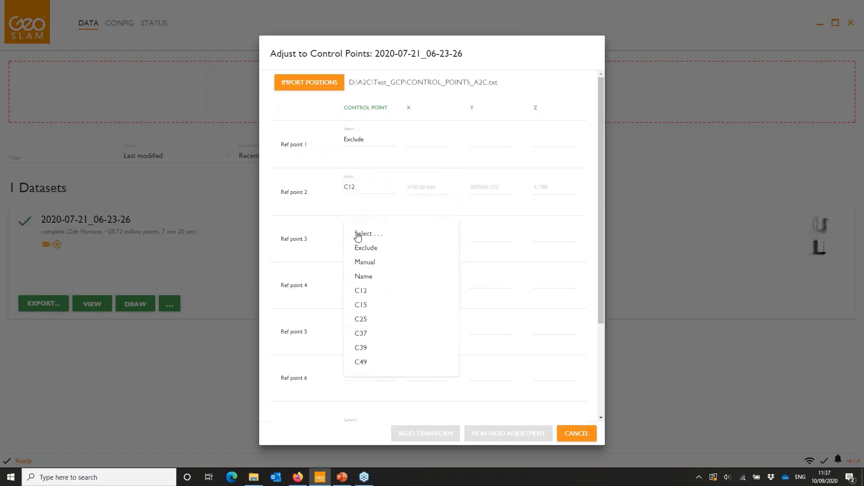
{"action": "left_click", "coordinate": [382, 305]}
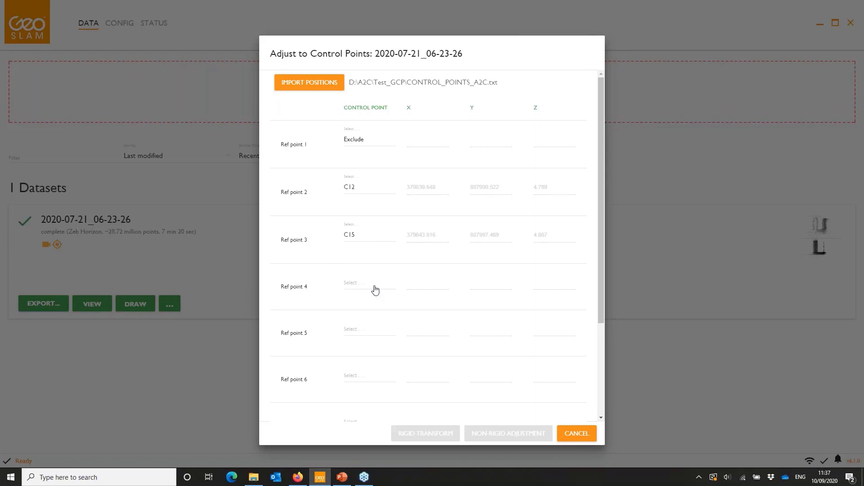
{"action": "left_click", "coordinate": [360, 291]}
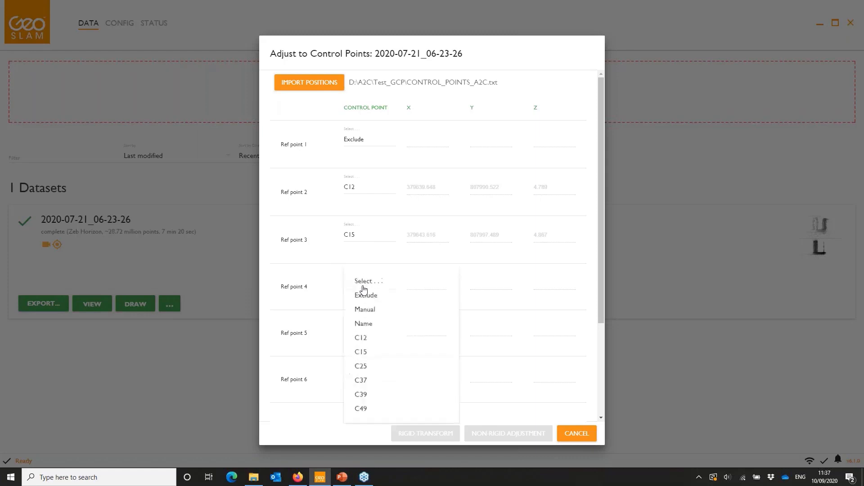
{"action": "left_click", "coordinate": [391, 368]}
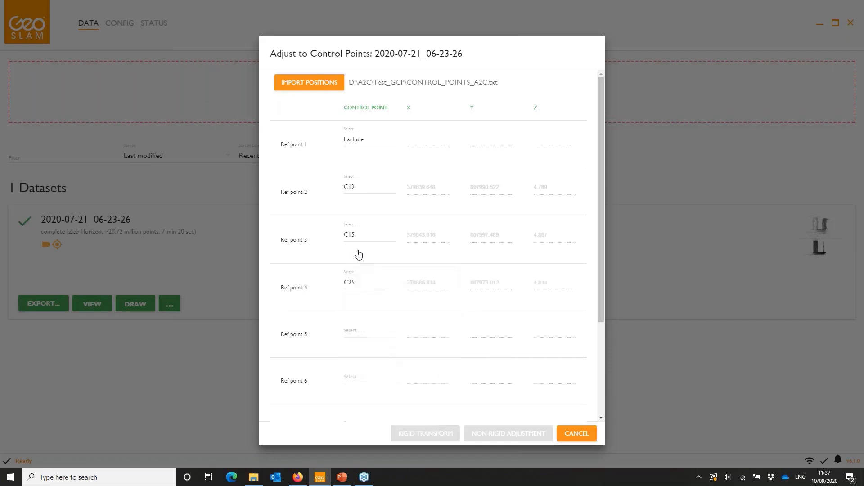
{"action": "left_click", "coordinate": [359, 335]}
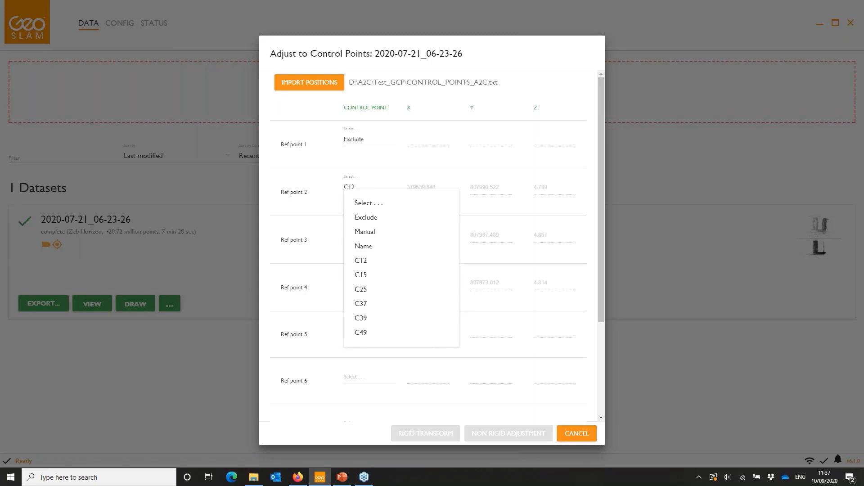
{"action": "left_click", "coordinate": [384, 223]}
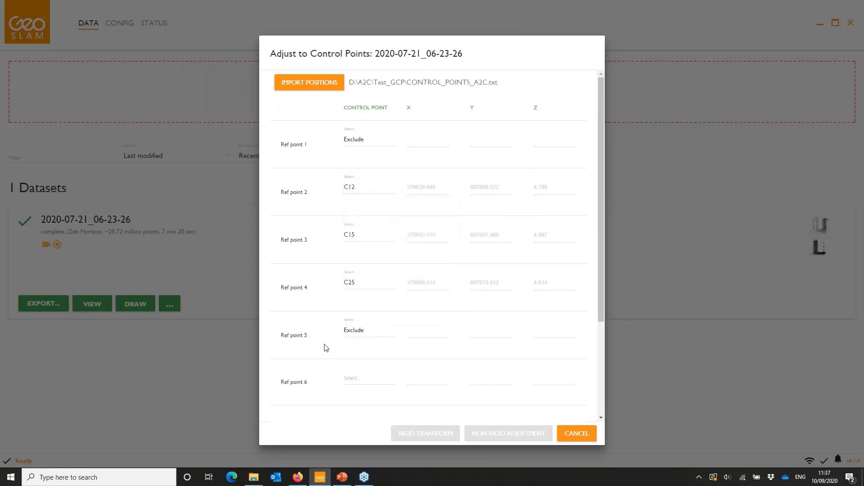
- Match Ref points 6, 7 and 8 to control points C37, C39 and C49, and set Ref point 9 to Exclude
{"action": "scroll", "coordinate": [291, 342], "scroll_direction": "down", "scroll_amount": 3}
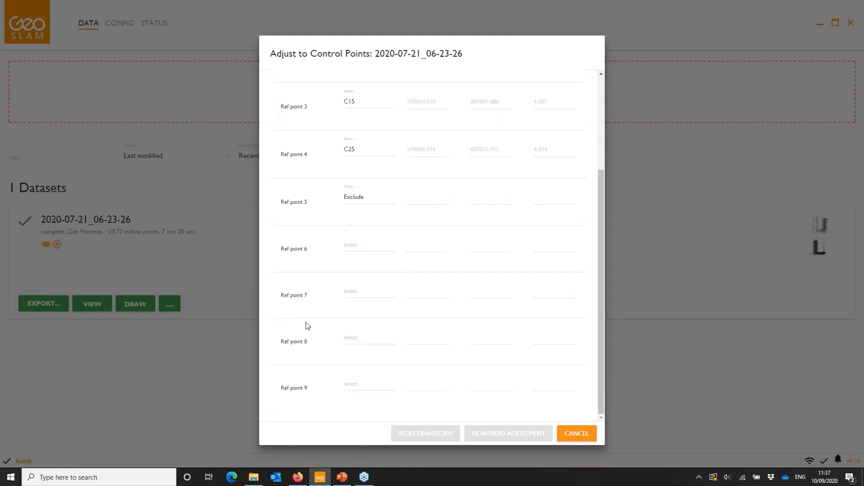
{"action": "left_click", "coordinate": [364, 250]}
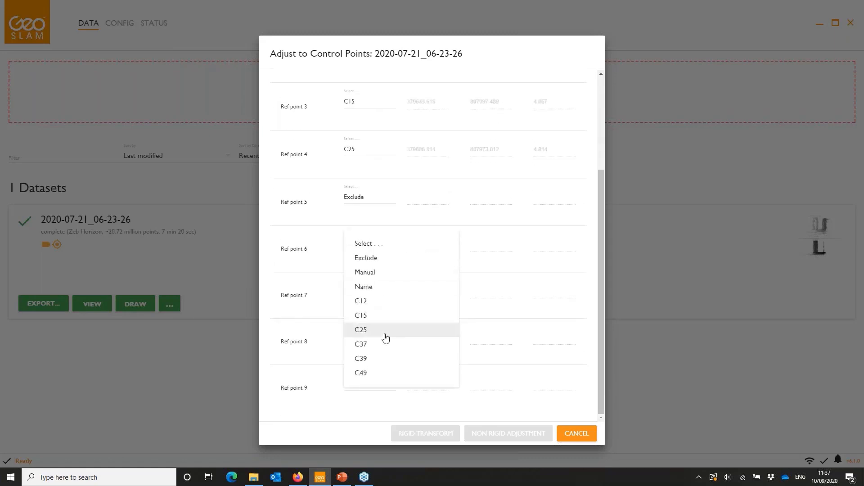
{"action": "left_click", "coordinate": [380, 341]}
{"action": "left_click", "coordinate": [365, 305]}
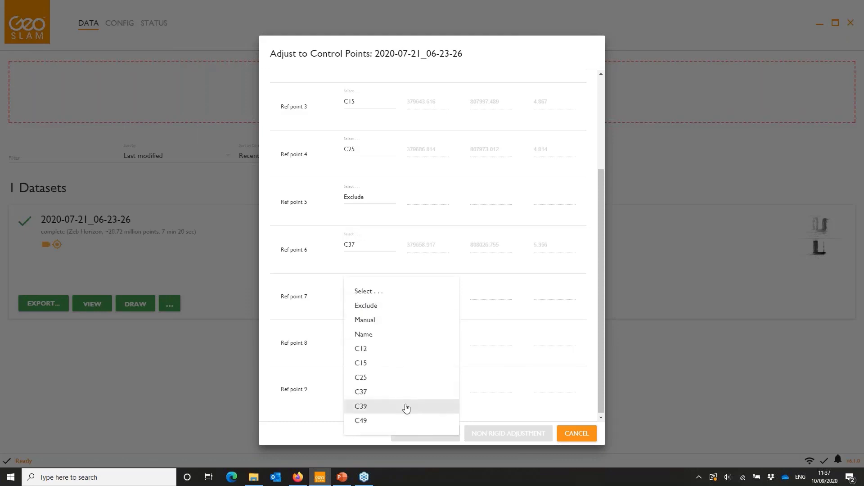
{"action": "left_click", "coordinate": [405, 406]}
{"action": "left_click", "coordinate": [364, 347]}
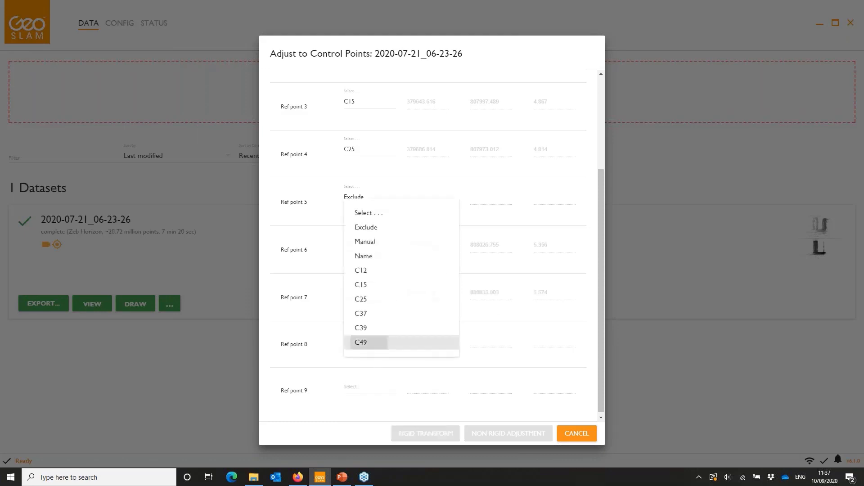
{"action": "left_click", "coordinate": [380, 342]}
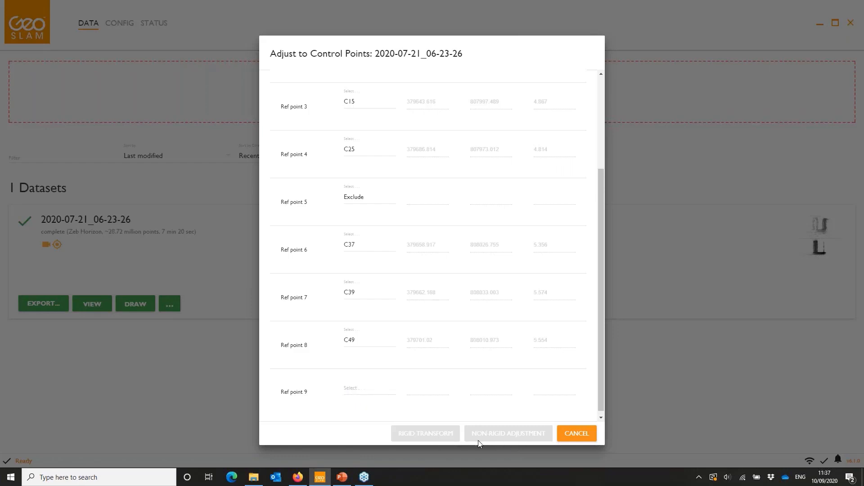
{"action": "left_click", "coordinate": [350, 394]}
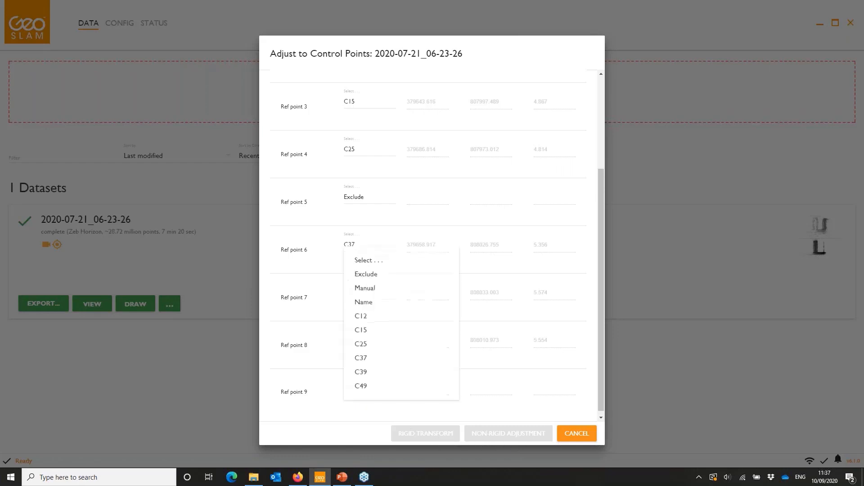
{"action": "left_click", "coordinate": [391, 274]}
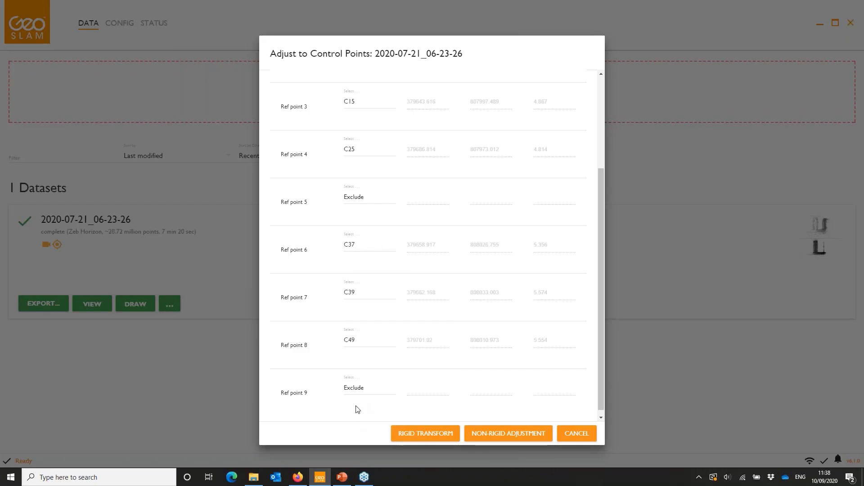
- Run the rigid transform on the matched points and open the dataset's accuracy report
{"action": "left_click", "coordinate": [428, 438]}
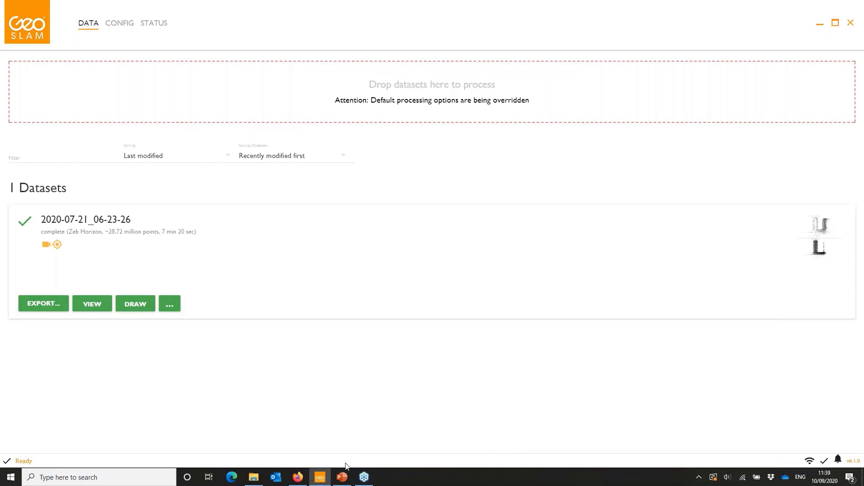
{"action": "left_click", "coordinate": [839, 460]}
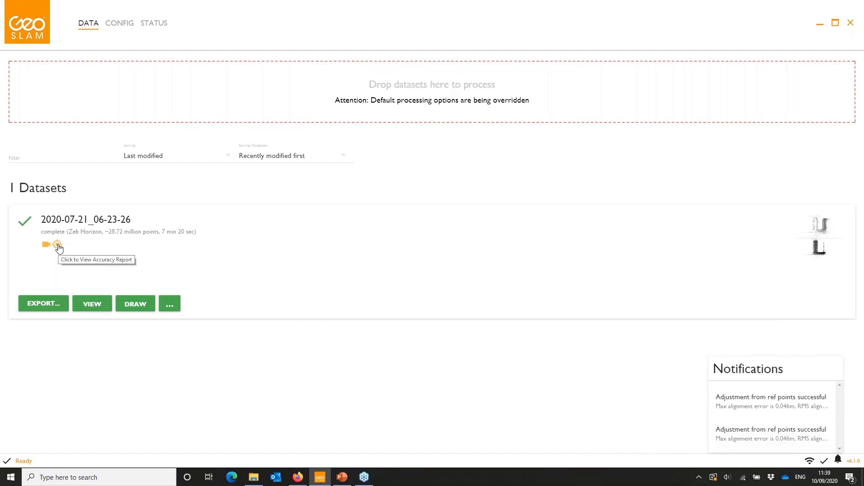
{"action": "left_click", "coordinate": [58, 245]}
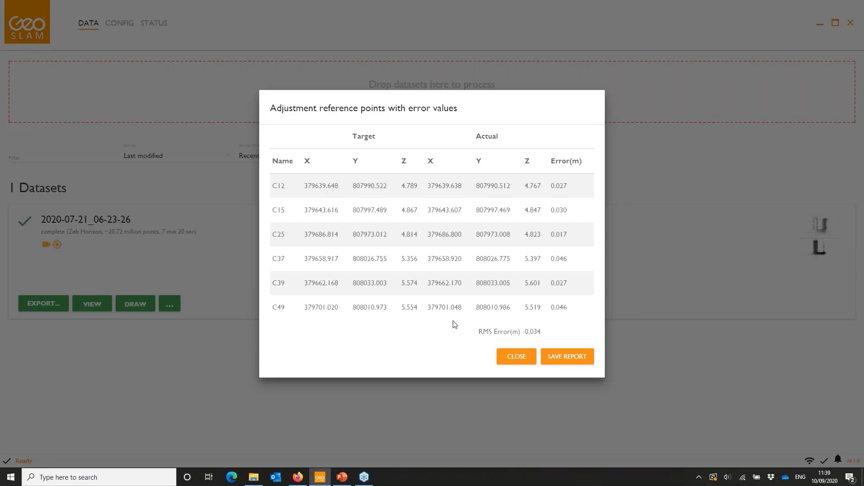
- Save the error report as a plain text file named report in a new folder Rigid under D:\A2C
{"action": "left_click", "coordinate": [568, 357]}
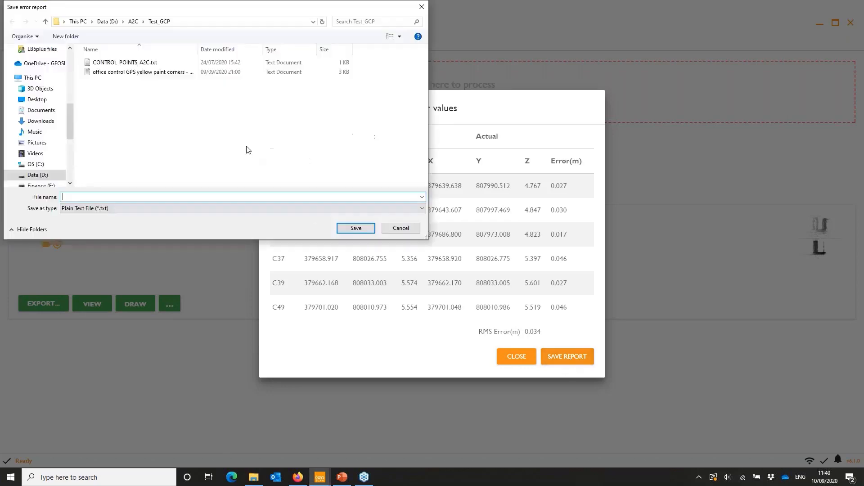
{"action": "left_click", "coordinate": [134, 22]}
{"action": "left_click", "coordinate": [67, 37]}
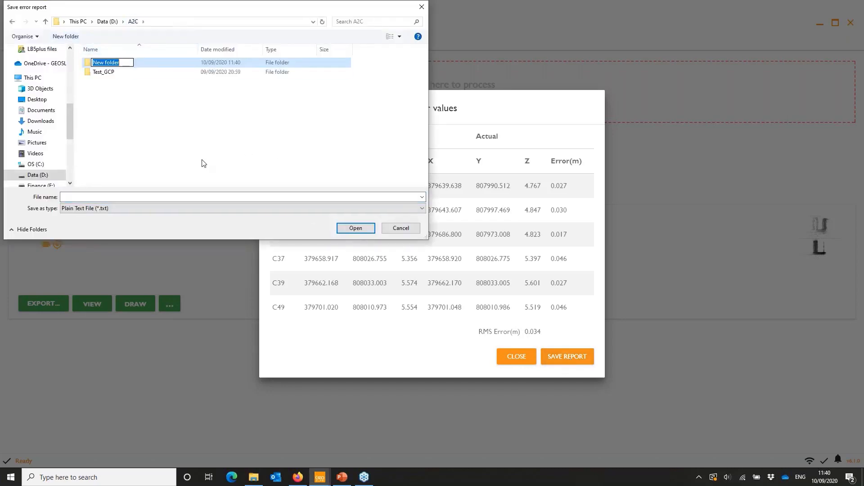
{"action": "type", "text": "Rigid"}
{"action": "key", "text": "Return"}
{"action": "key", "text": "Return"}
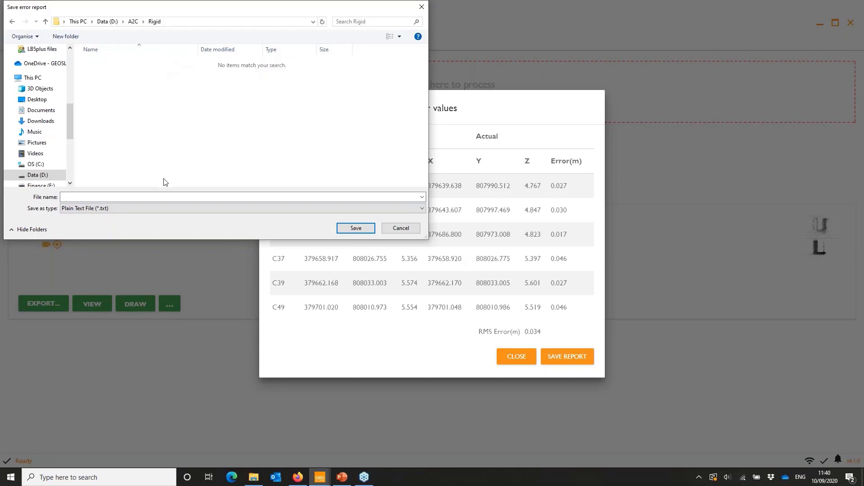
{"action": "left_click", "coordinate": [164, 199]}
{"action": "type", "text": "report"}
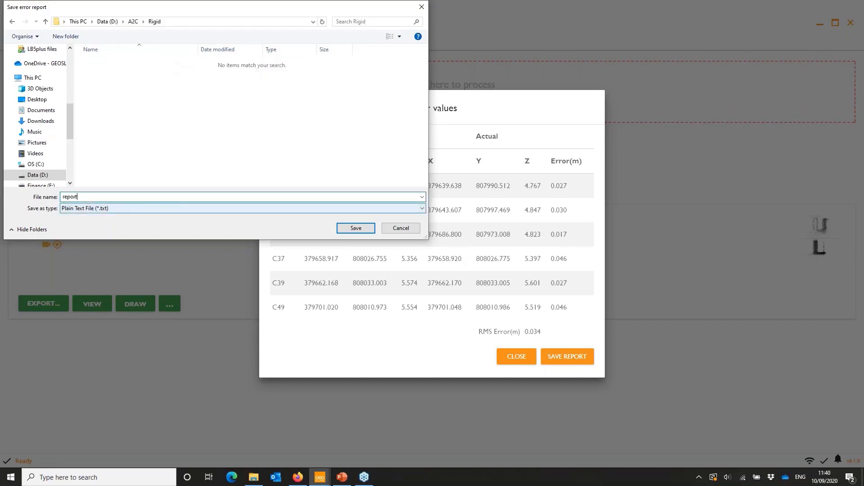
{"action": "left_click", "coordinate": [356, 229]}
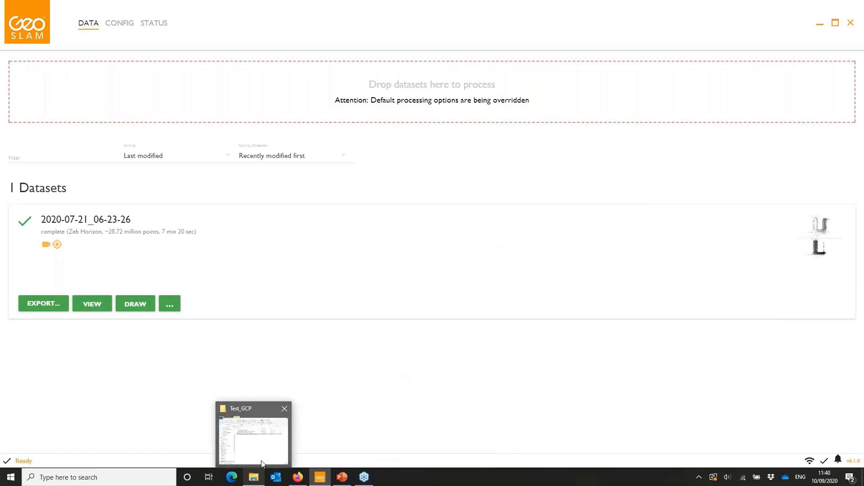
- Switch to File Explorer, read report.txt in the A2C\Rigid folder, and return to GeoSLAM Hub
{"action": "left_click", "coordinate": [263, 478]}
{"action": "left_click", "coordinate": [168, 137]}
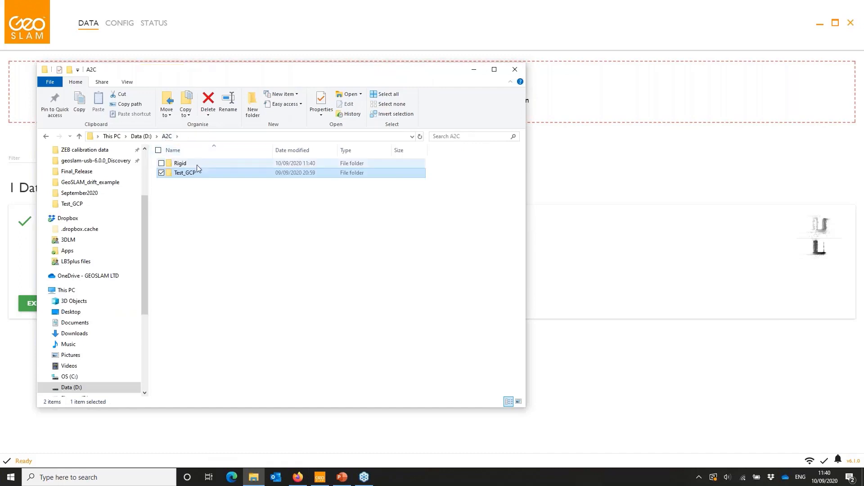
{"action": "double_click", "coordinate": [198, 164]}
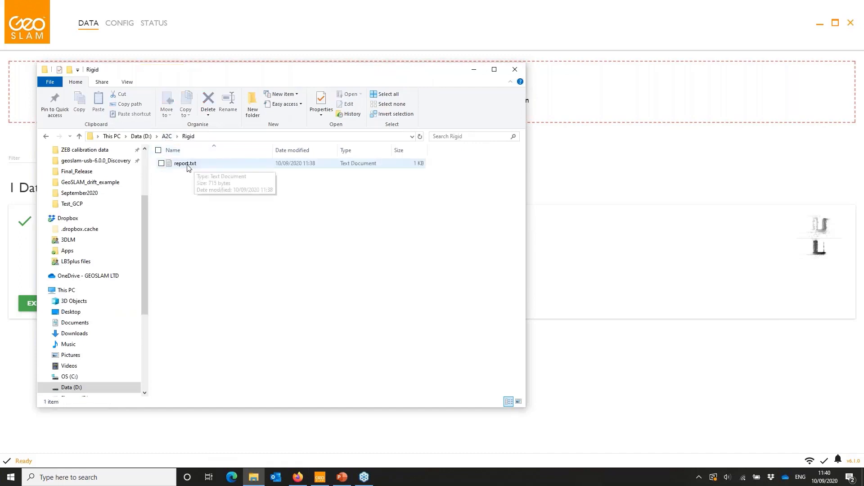
{"action": "double_click", "coordinate": [191, 163]}
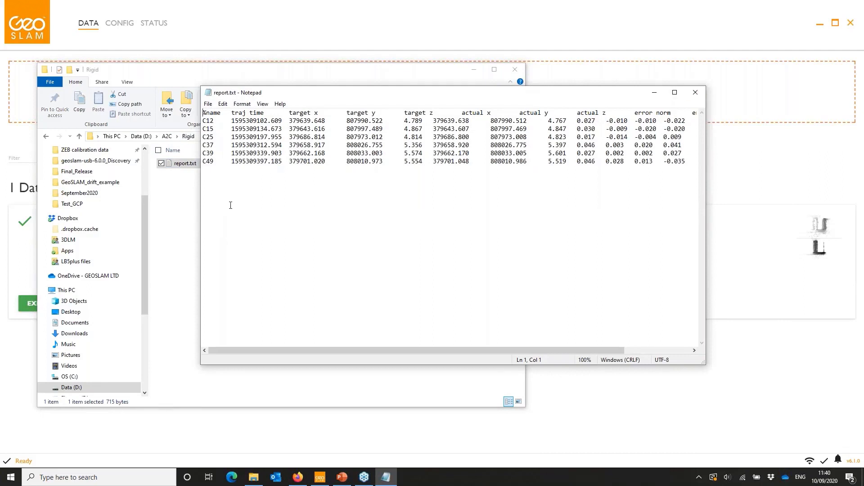
{"action": "left_click", "coordinate": [700, 93]}
{"action": "left_click", "coordinate": [280, 209]}
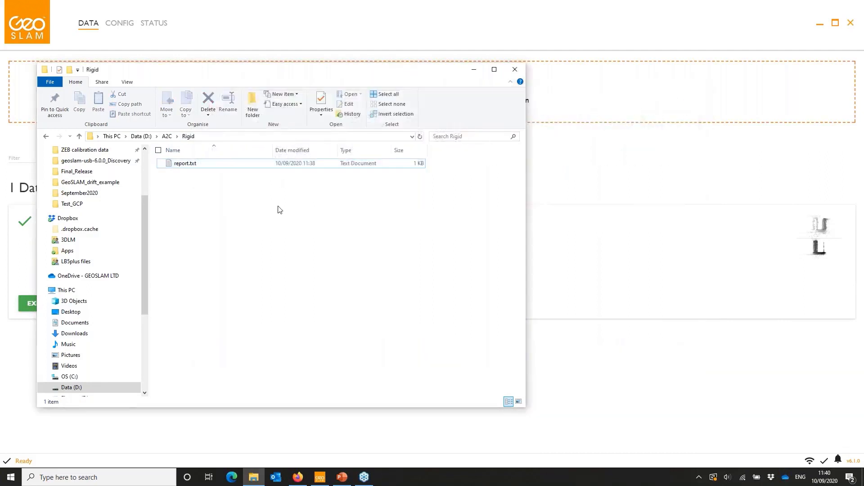
{"action": "left_click", "coordinate": [474, 70]}
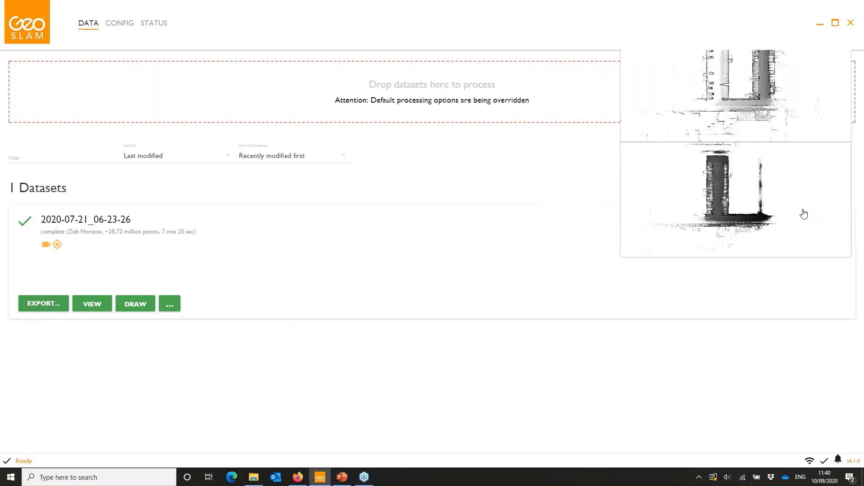
{"action": "left_click", "coordinate": [803, 212]}
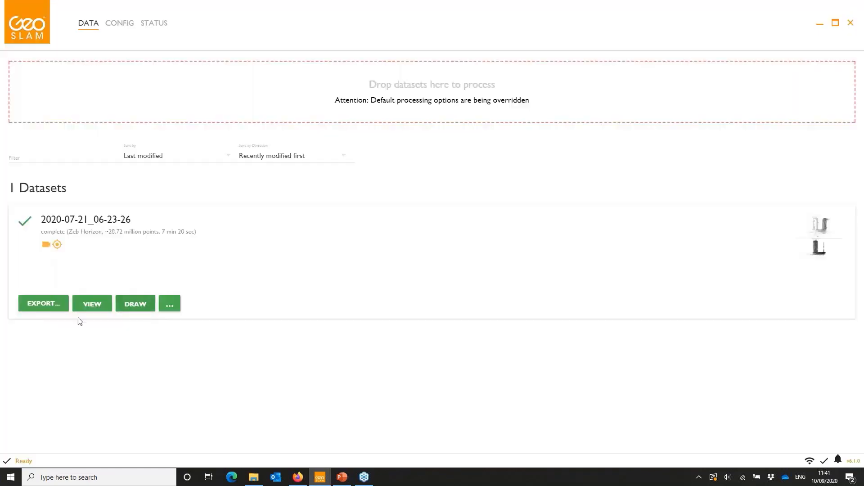
- Export the Adjust to Control laz file of dataset 2020-07-21_06-23-26 to the A2C\Rigid folder
{"action": "left_click", "coordinate": [51, 305]}
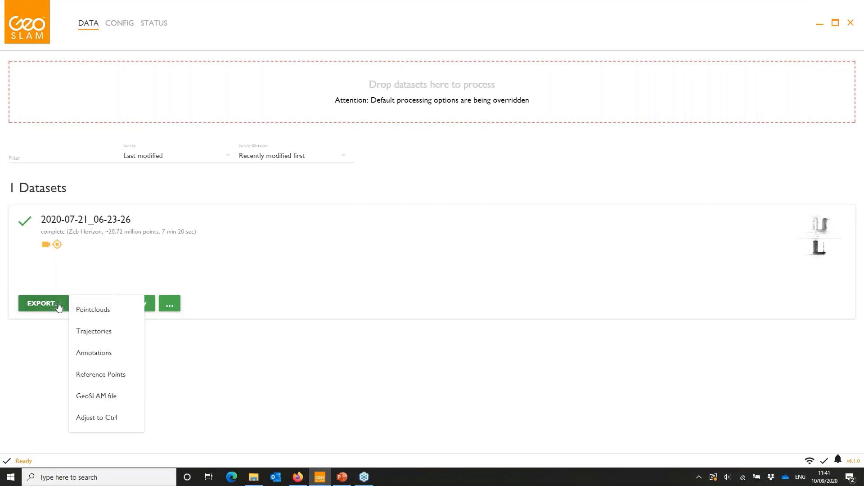
{"action": "left_click", "coordinate": [100, 423]}
{"action": "left_click", "coordinate": [329, 242]}
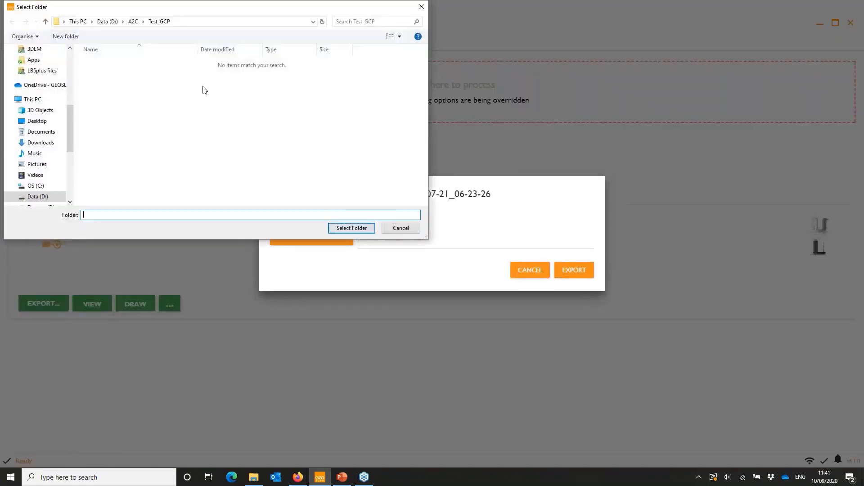
{"action": "left_click", "coordinate": [133, 22]}
{"action": "double_click", "coordinate": [116, 63]}
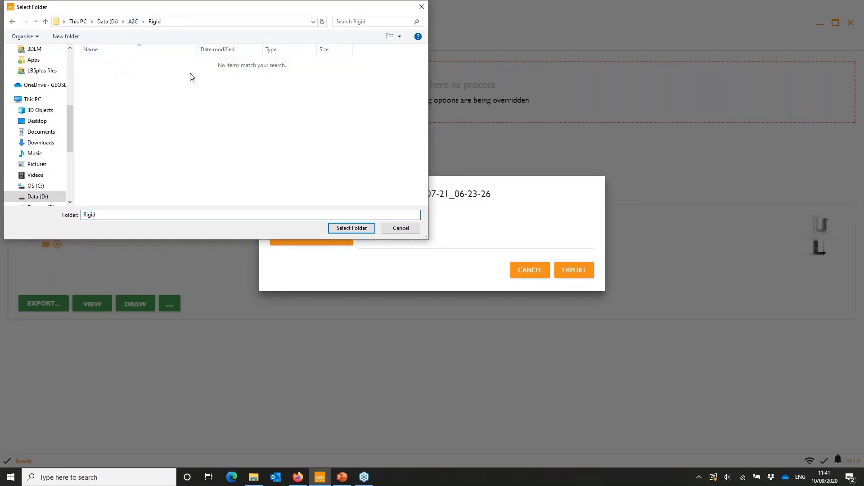
{"action": "left_click", "coordinate": [355, 228]}
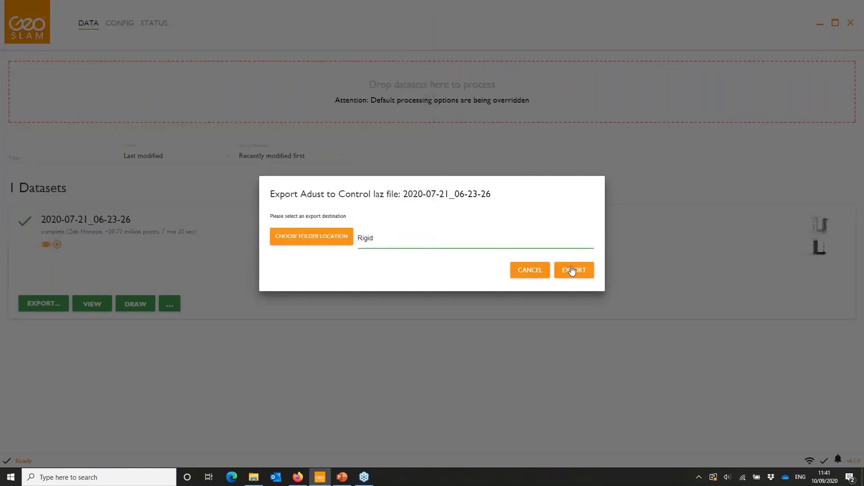
{"action": "left_click", "coordinate": [573, 273]}
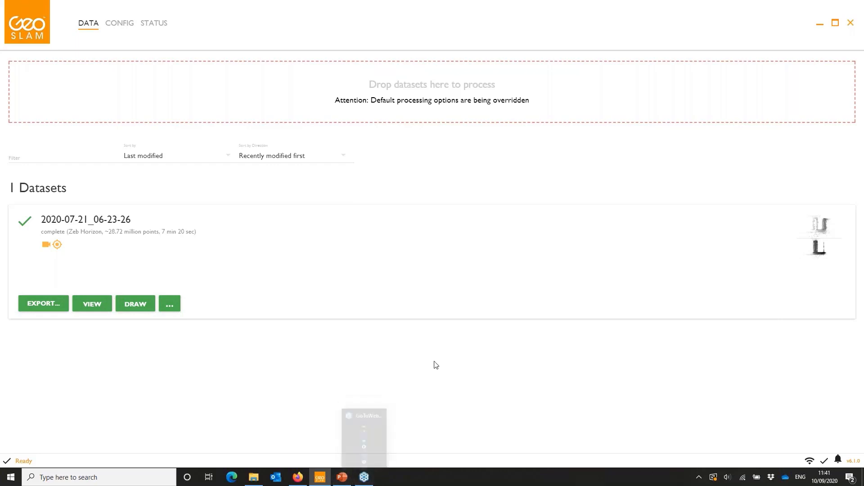
- Open dataset 2020-07-21_06-23-26 in GeoSLAM Draw and examine how the control points line up with the parking markings in the top view
{"action": "left_click", "coordinate": [134, 308]}
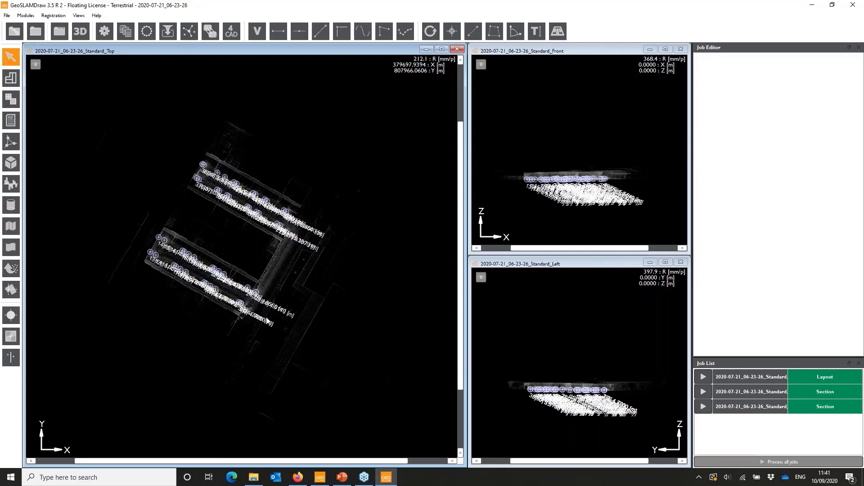
{"action": "scroll", "coordinate": [197, 288], "scroll_direction": "up", "scroll_amount": 2}
{"action": "scroll", "coordinate": [197, 289], "scroll_direction": "up", "scroll_amount": 5}
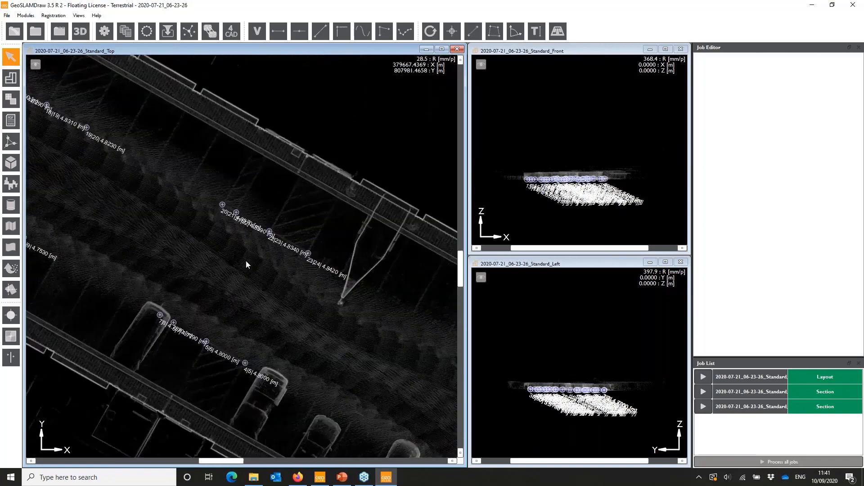
{"action": "scroll", "coordinate": [330, 264], "scroll_direction": "up", "scroll_amount": 1}
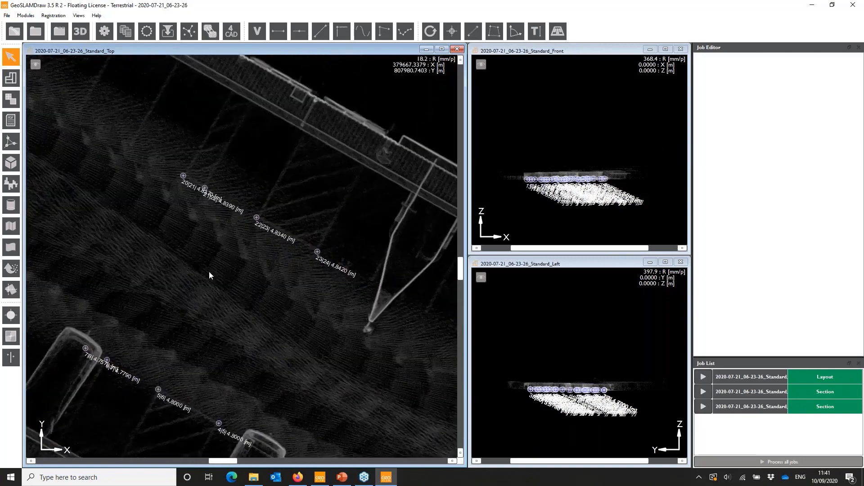
{"action": "scroll", "coordinate": [204, 285], "scroll_direction": "down", "scroll_amount": 3}
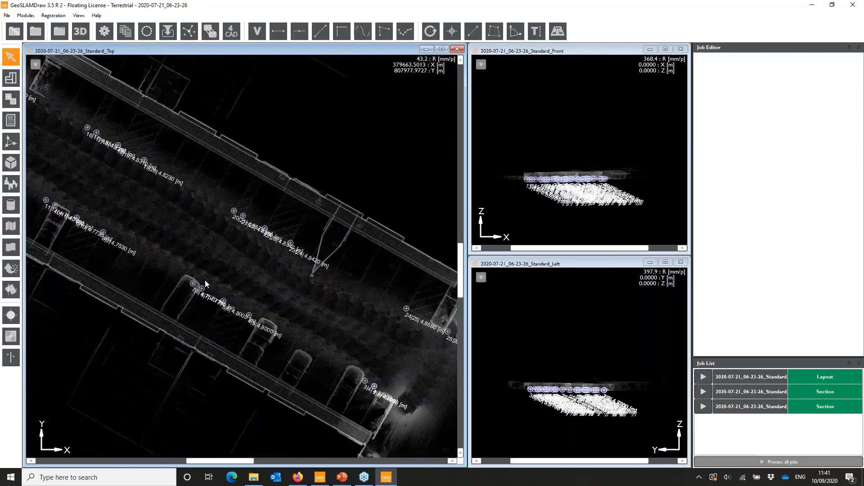
{"action": "scroll", "coordinate": [301, 277], "scroll_direction": "down", "scroll_amount": 1}
{"action": "scroll", "coordinate": [149, 188], "scroll_direction": "up", "scroll_amount": 3}
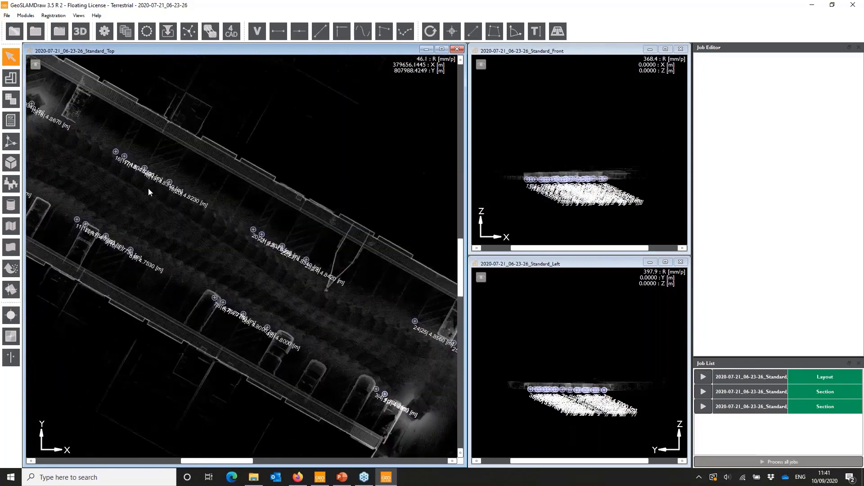
{"action": "scroll", "coordinate": [126, 172], "scroll_direction": "up", "scroll_amount": 5}
{"action": "scroll", "coordinate": [114, 177], "scroll_direction": "down", "scroll_amount": 5}
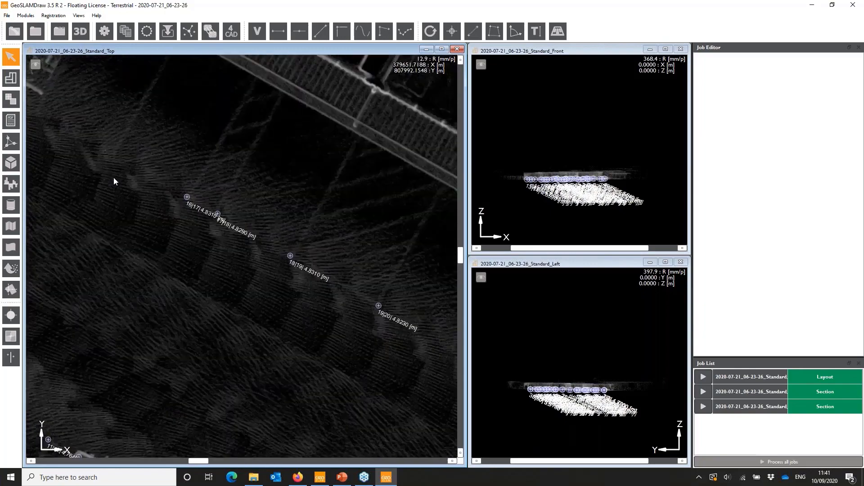
{"action": "scroll", "coordinate": [152, 315], "scroll_direction": "up", "scroll_amount": 4}
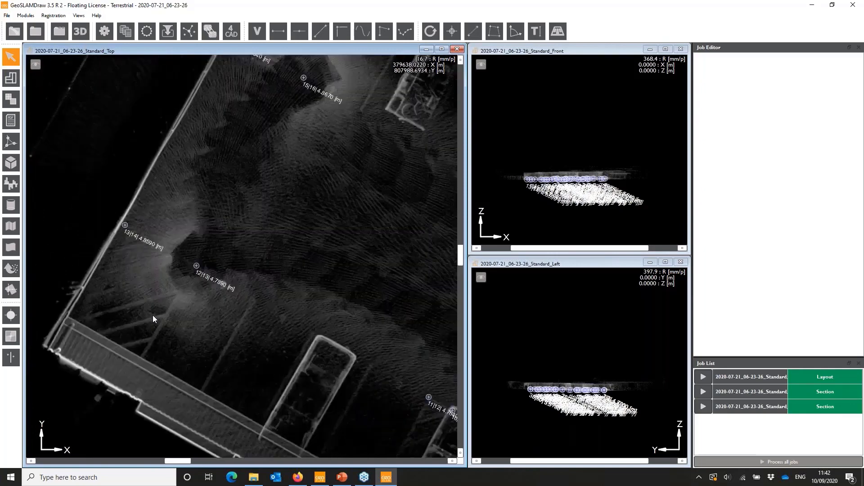
{"action": "scroll", "coordinate": [153, 315], "scroll_direction": "down", "scroll_amount": 4}
- Check control points 20 to 23 against the hatched ground markings up close, and close GeoSLAM Draw
{"action": "middle_click_drag", "start_coordinate": [427, 271], "coordinate": [186, 257]}
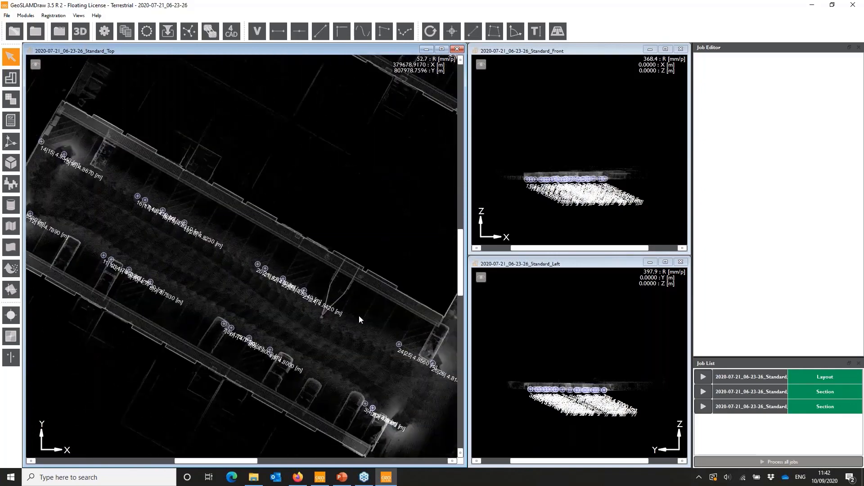
{"action": "scroll", "coordinate": [358, 315], "scroll_direction": "up", "scroll_amount": 4}
{"action": "scroll", "coordinate": [162, 264], "scroll_direction": "up", "scroll_amount": 4}
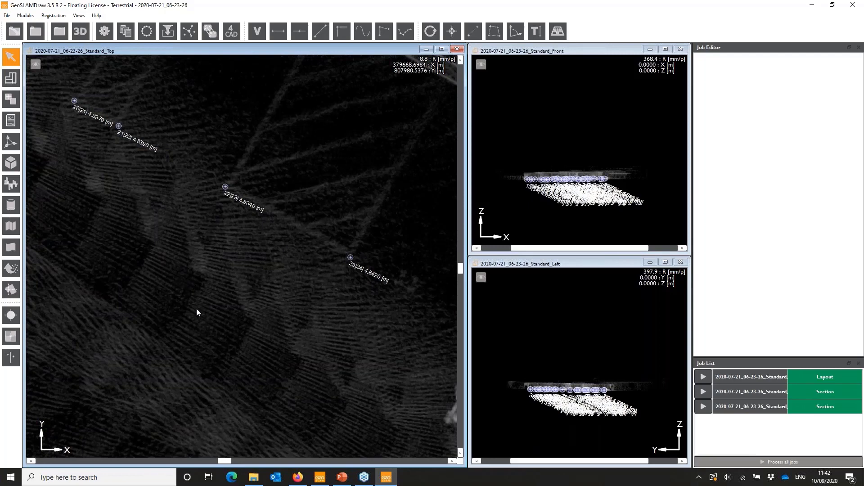
{"action": "scroll", "coordinate": [197, 310], "scroll_direction": "down", "scroll_amount": 5}
{"action": "scroll", "coordinate": [196, 309], "scroll_direction": "down", "scroll_amount": 2}
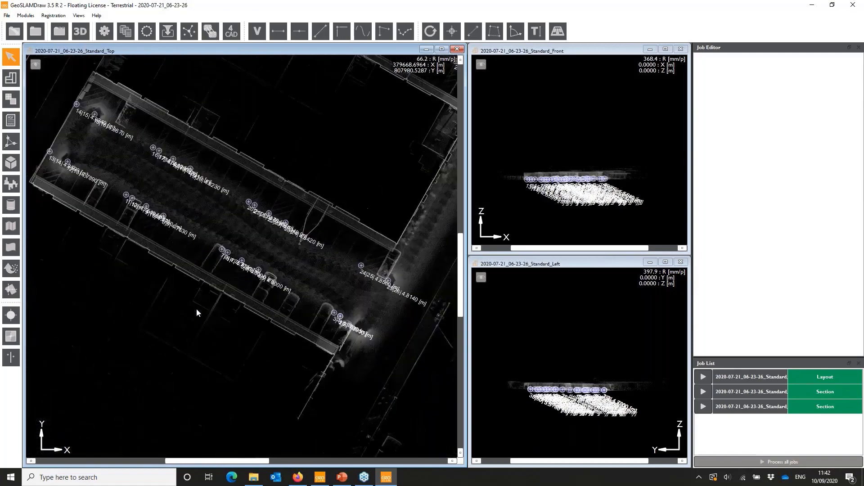
{"action": "middle_click_drag", "start_coordinate": [285, 266], "coordinate": [212, 347]}
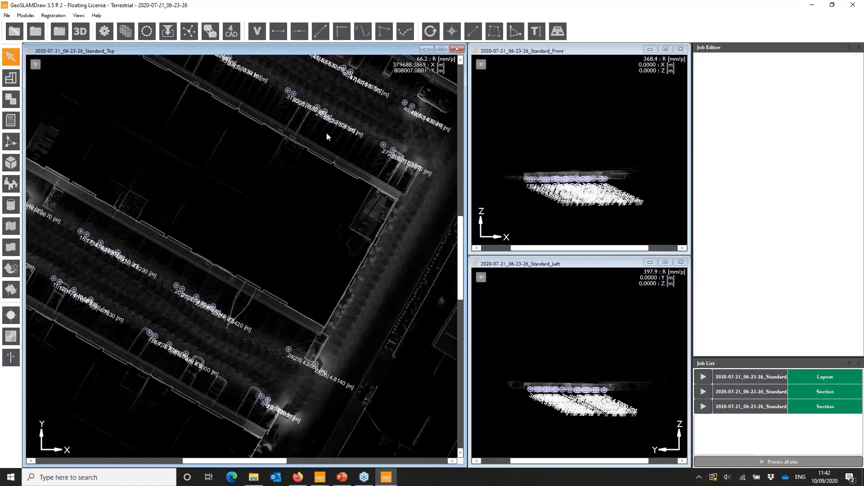
{"action": "left_click", "coordinate": [853, 5]}
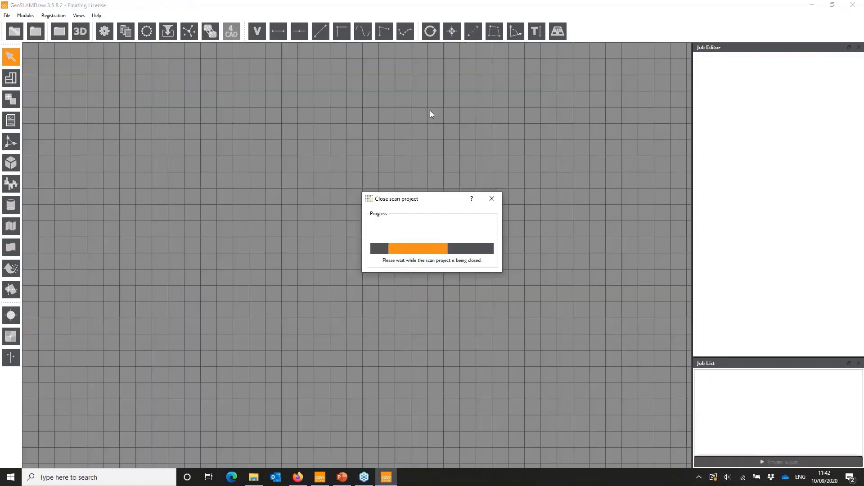
- Switch to the A2C presentation in PowerPoint and start the slide show from the Summary slide, number 48
{"action": "mouse_move", "coordinate": [343, 480]}
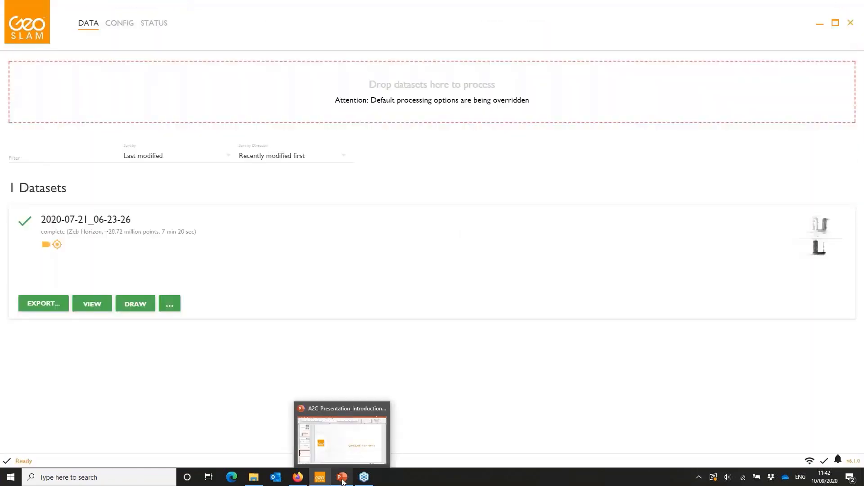
{"action": "left_click", "coordinate": [356, 450]}
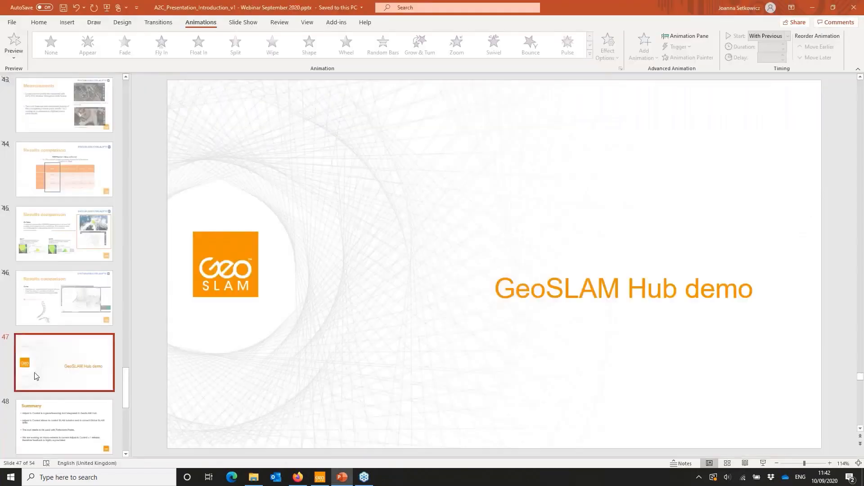
{"action": "scroll", "coordinate": [67, 270], "scroll_direction": "down", "scroll_amount": 3}
{"action": "left_click", "coordinate": [67, 236]}
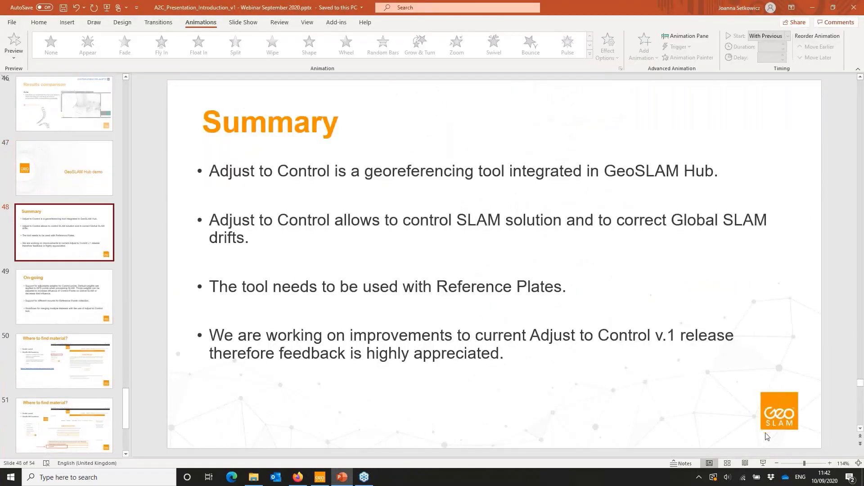
{"action": "left_click", "coordinate": [763, 465]}
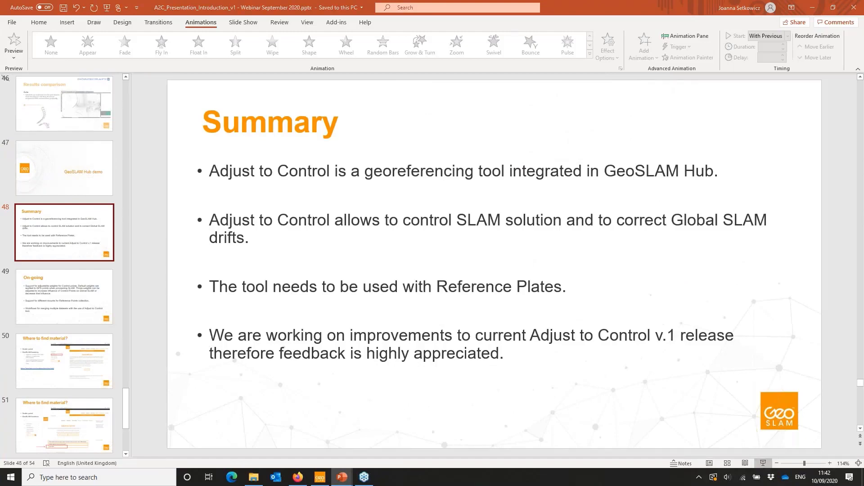